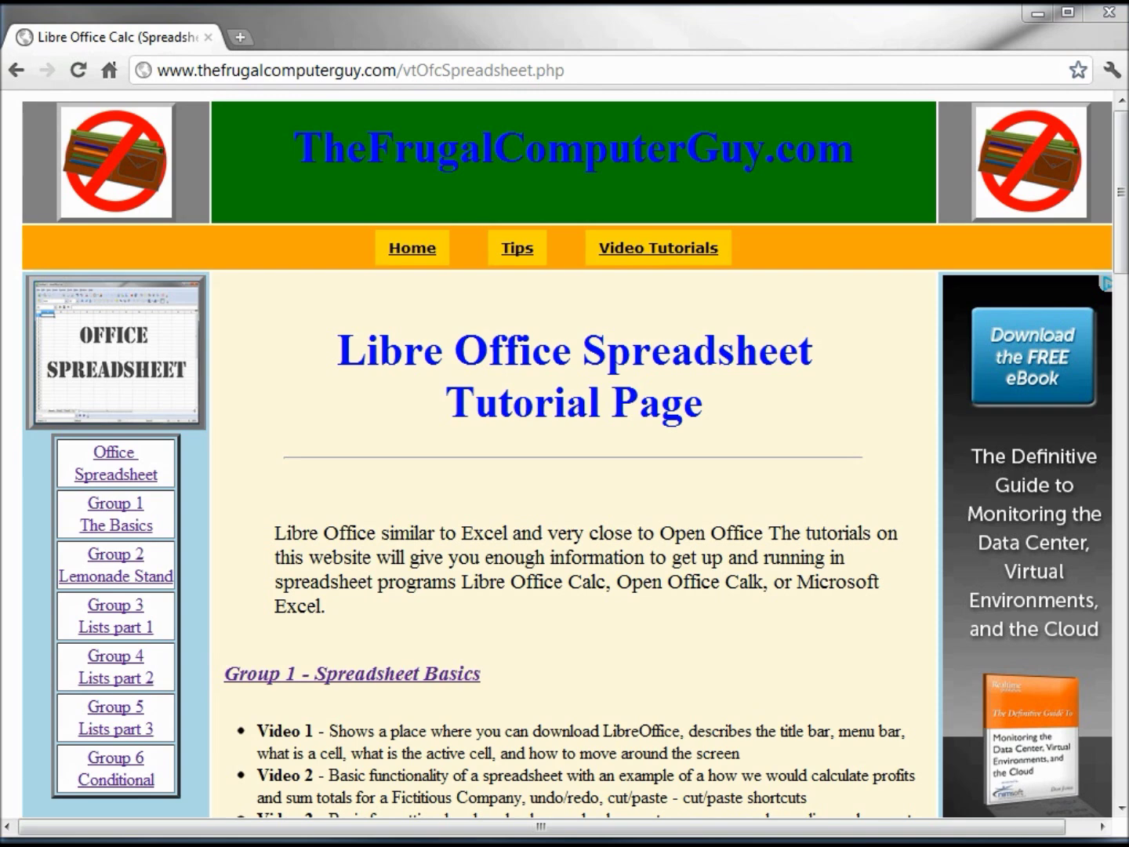
Open the Calc tutorial workbook and show Sheet2 with hours 1–6 and the Required/Elective class list
left_click(658, 257)
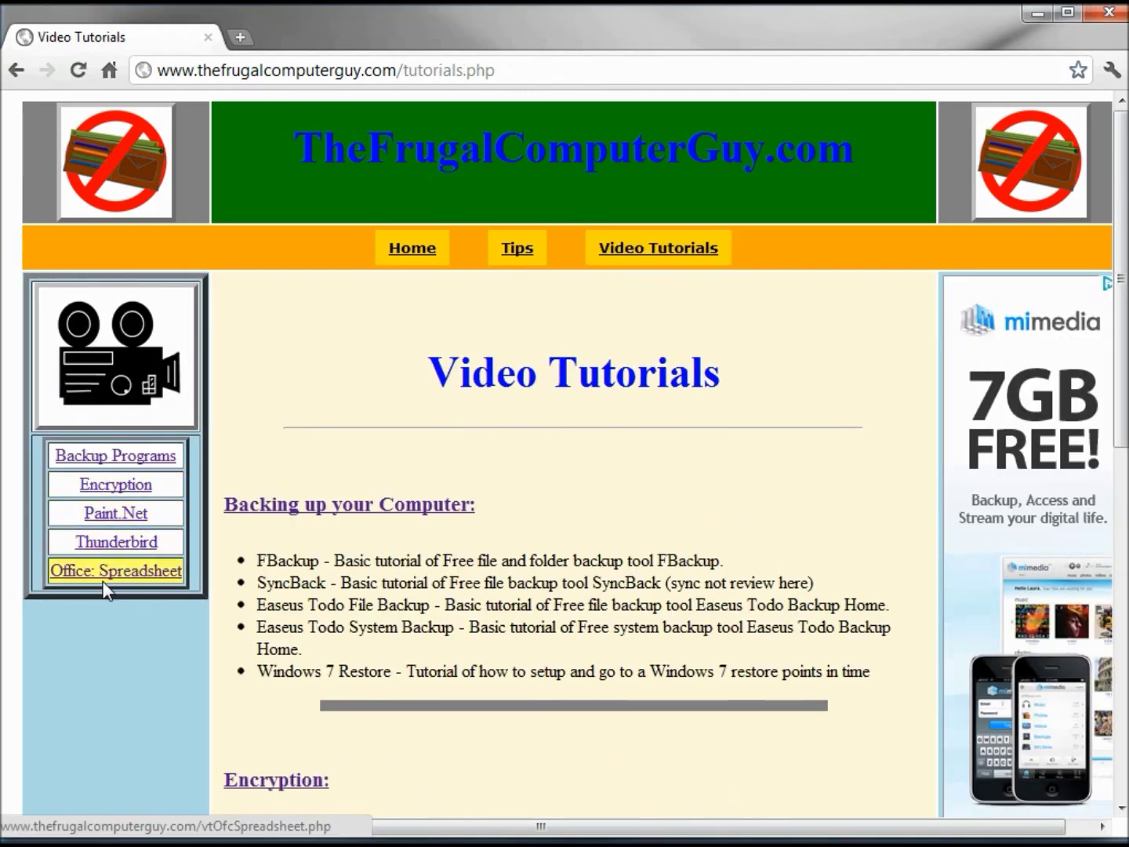
left_click(112, 578)
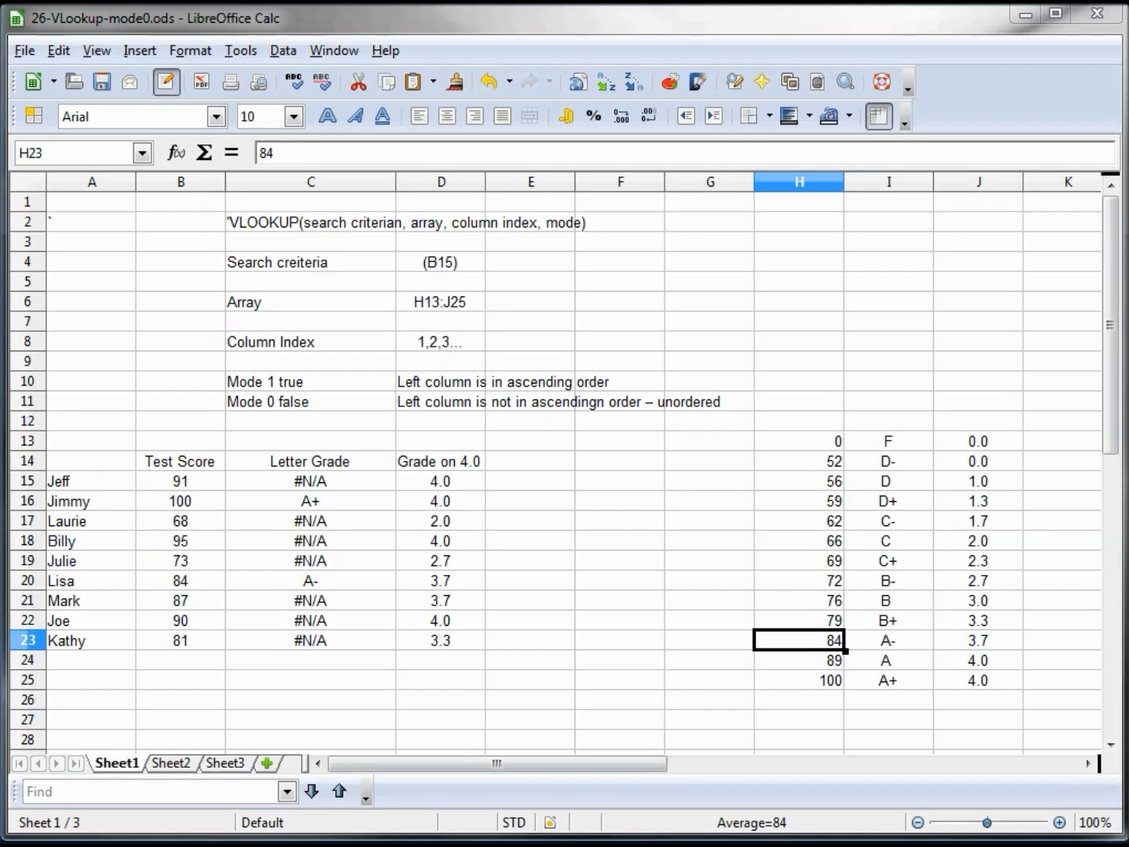
left_click(168, 764)
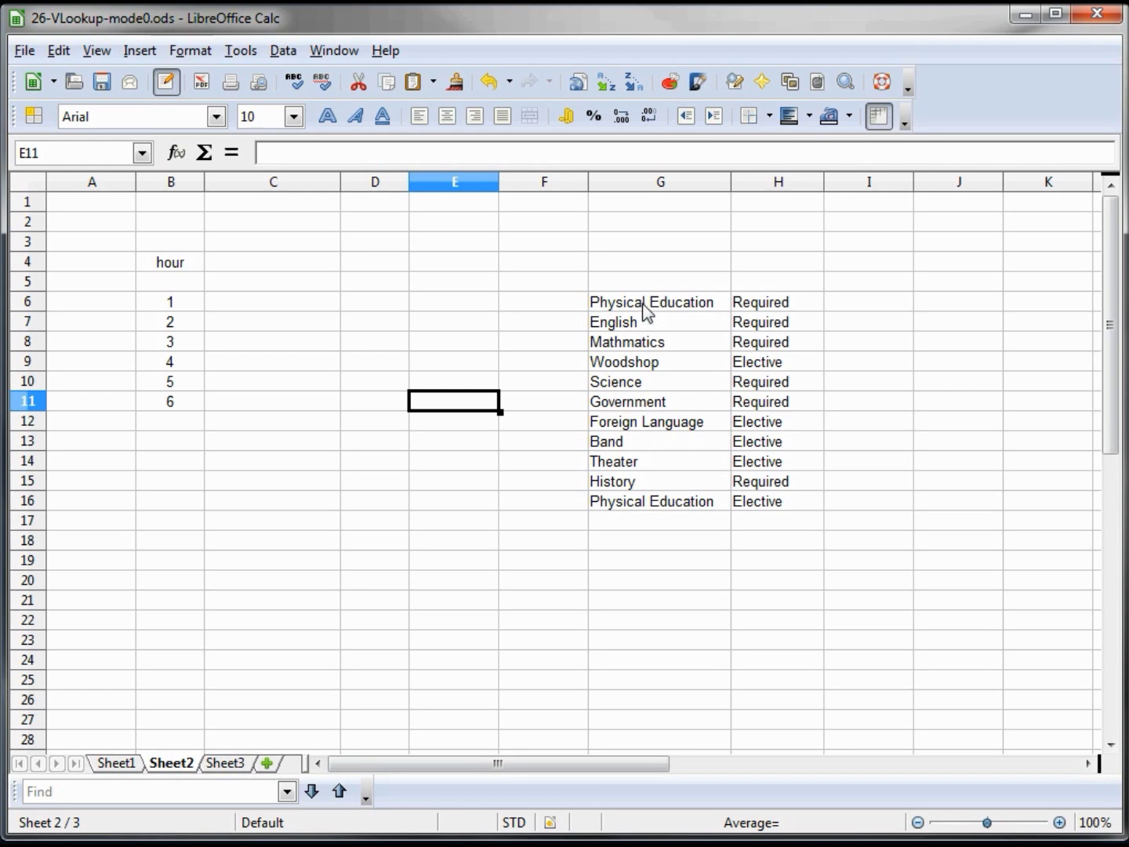
Name the class list G6:G16 'Classes' via the Name Box
left_click_drag(645, 307, 659, 502)
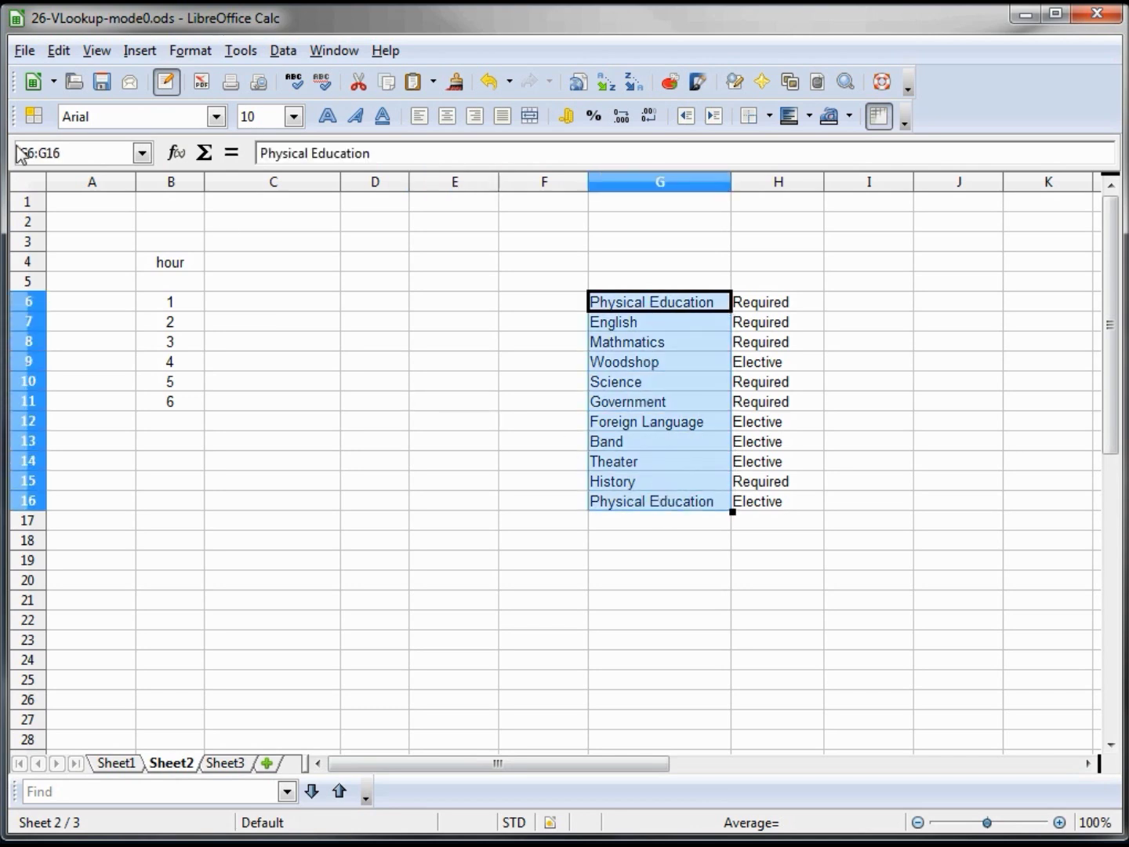
left_click_drag(67, 152, 12, 152)
type("Classes")
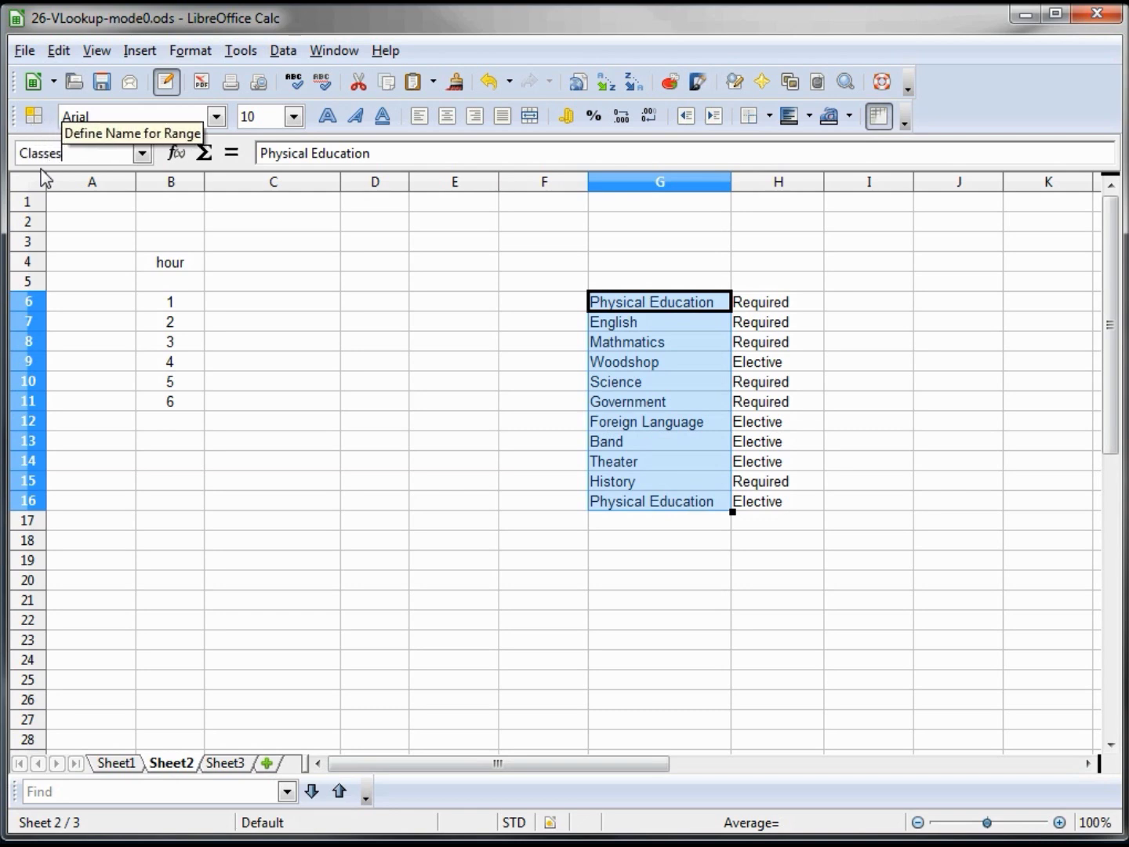
key("Return")
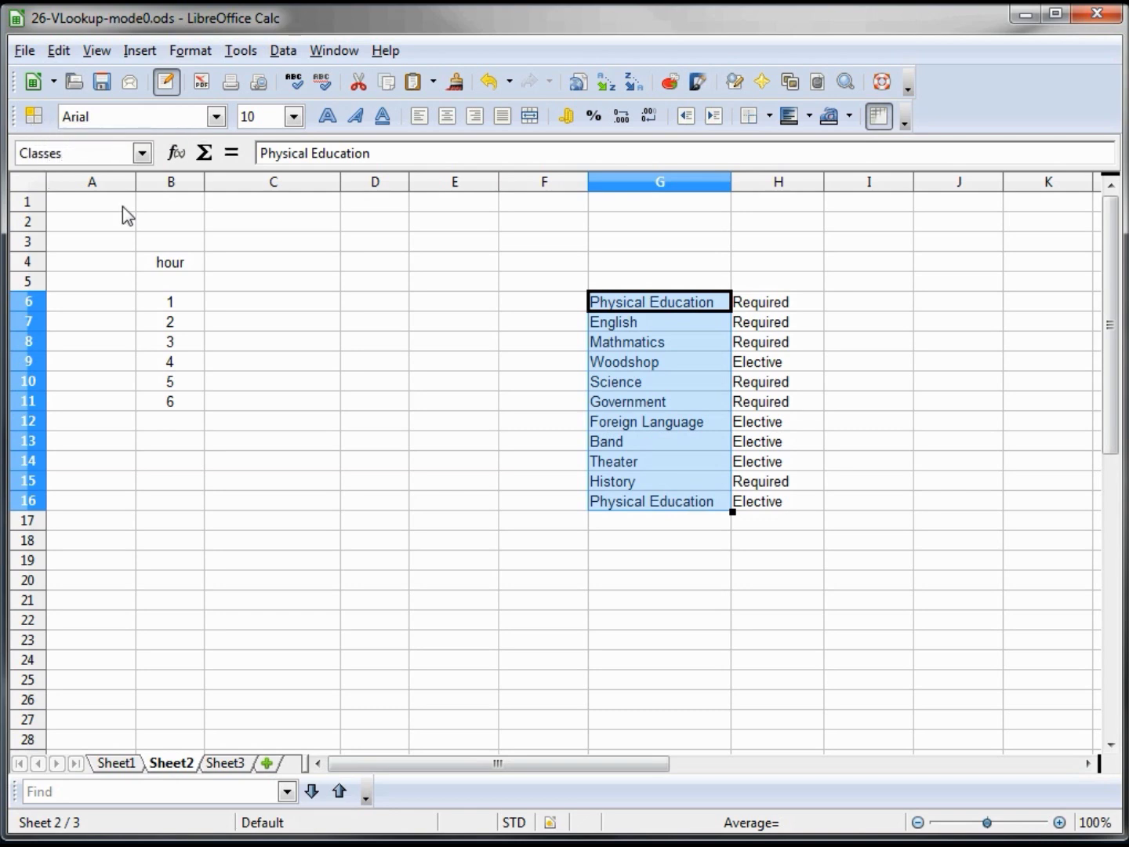
Name the class-and-status table G6:H16 'RequiredElective' via the Name Box
left_click(567, 306)
left_click_drag(633, 304, 763, 508)
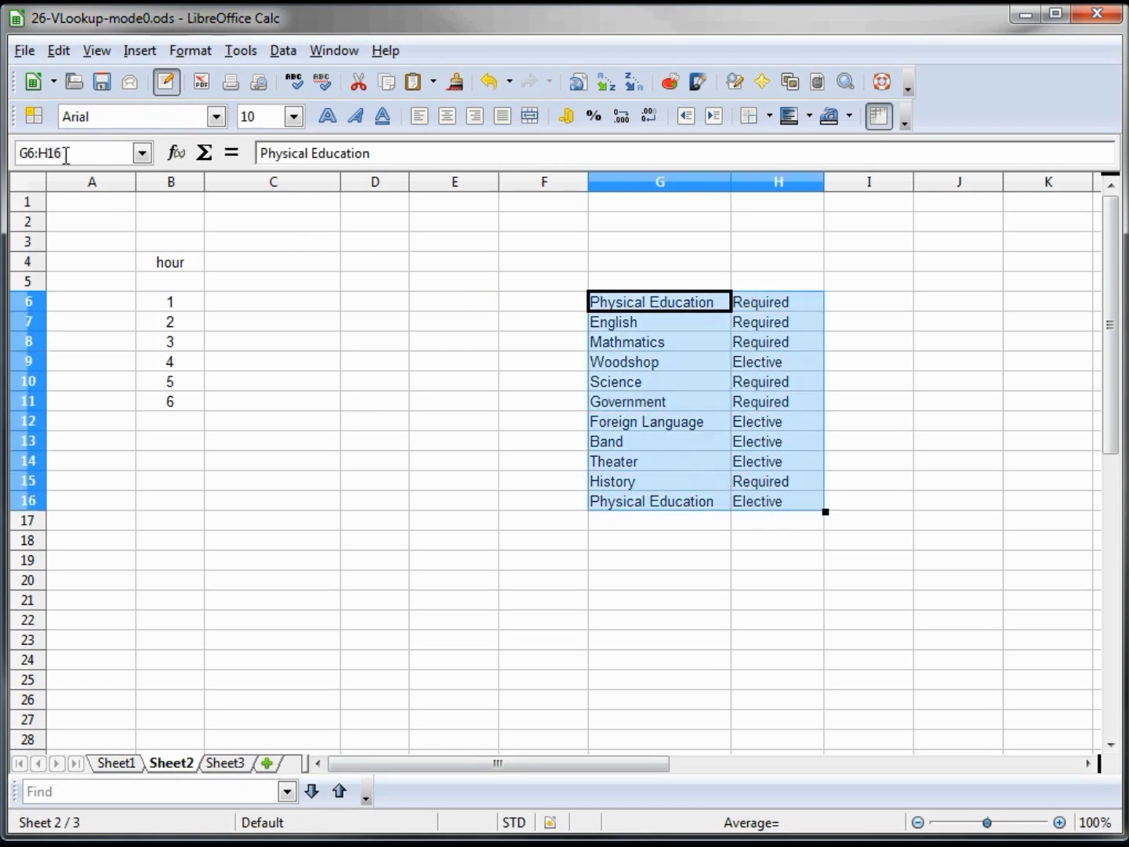
left_click_drag(68, 152, 17, 158)
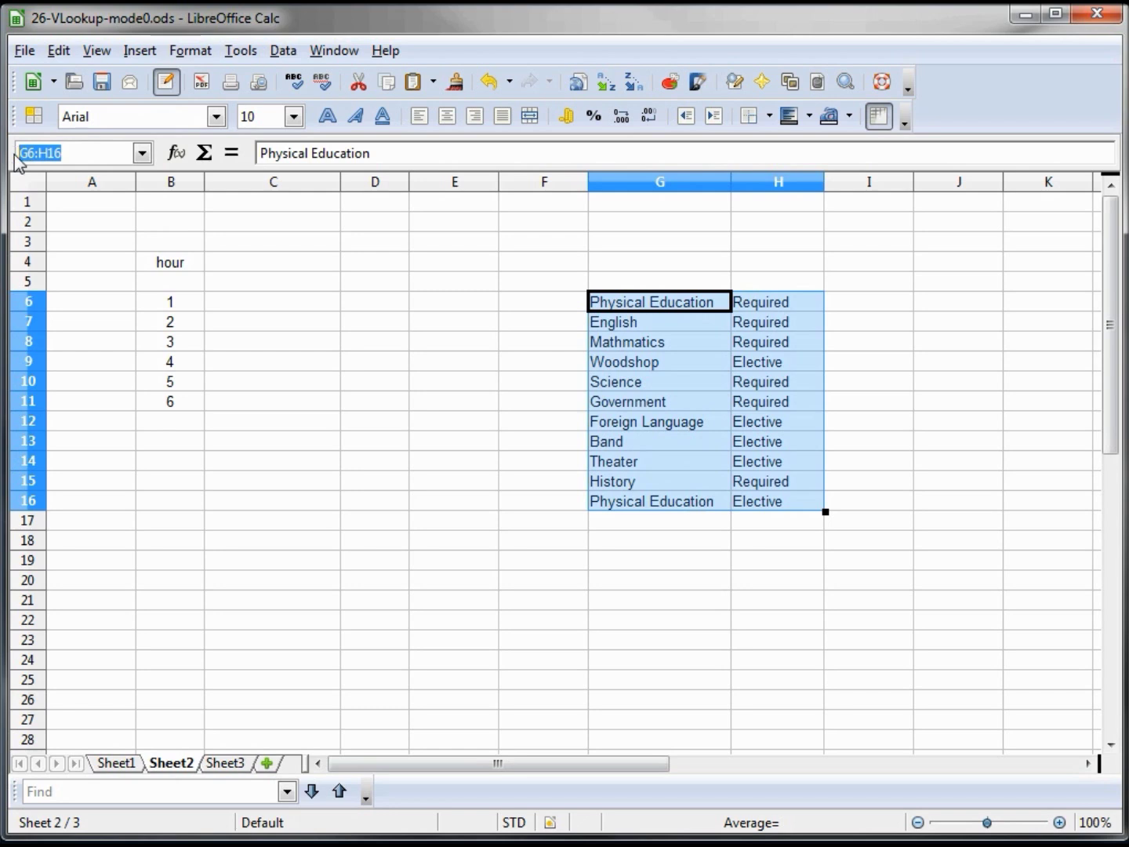
type("Requirede")
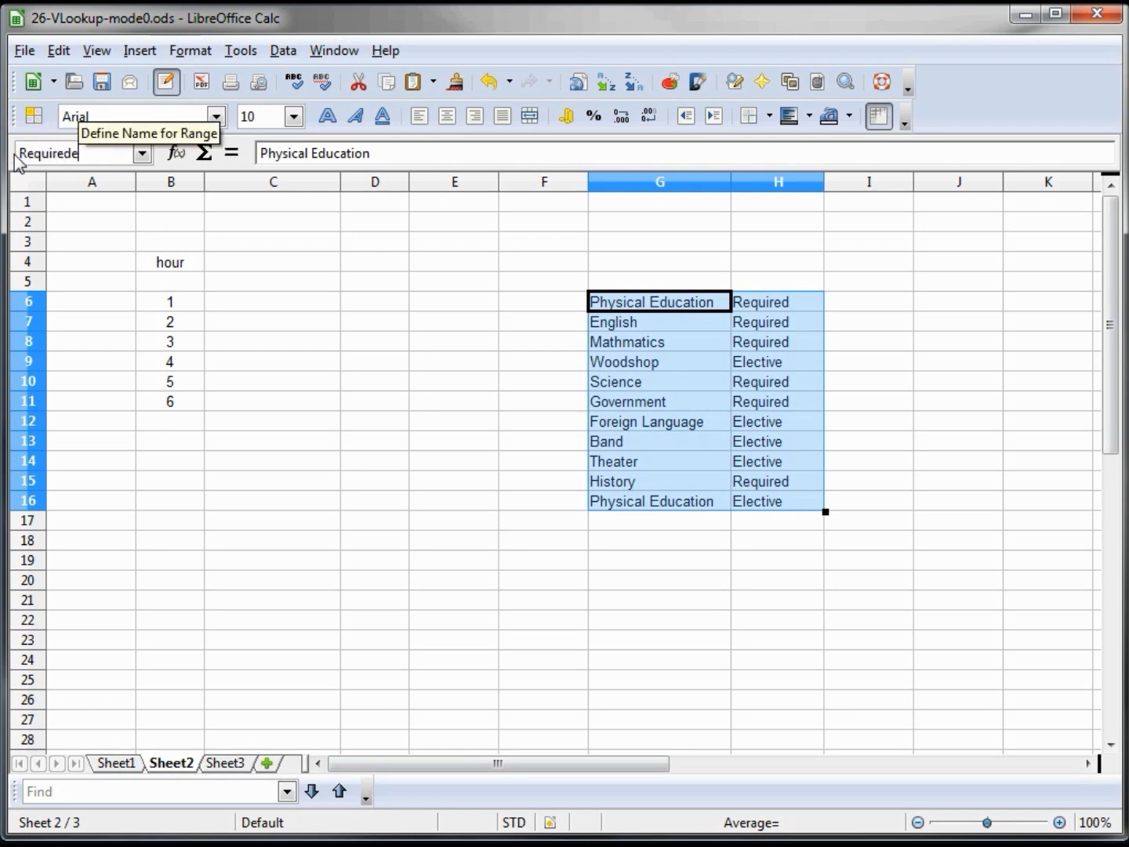
type("lect")
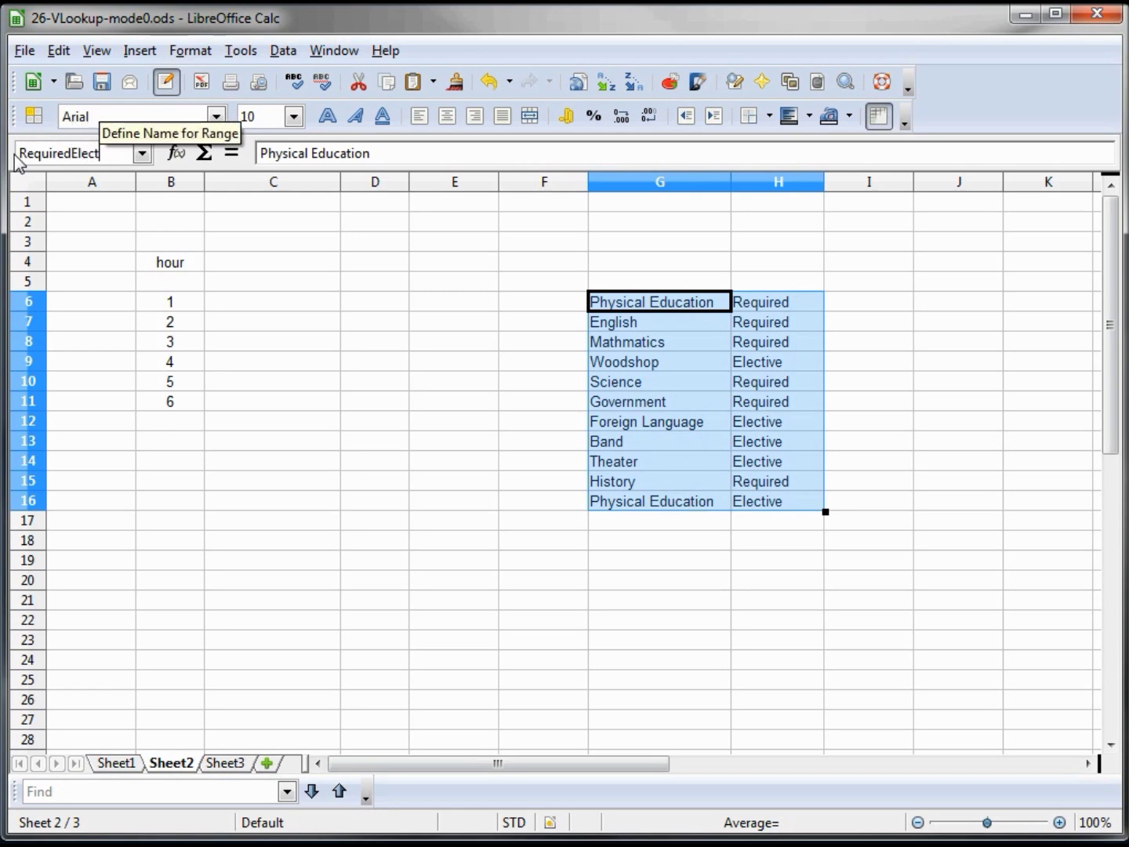
type("ive")
key("Return")
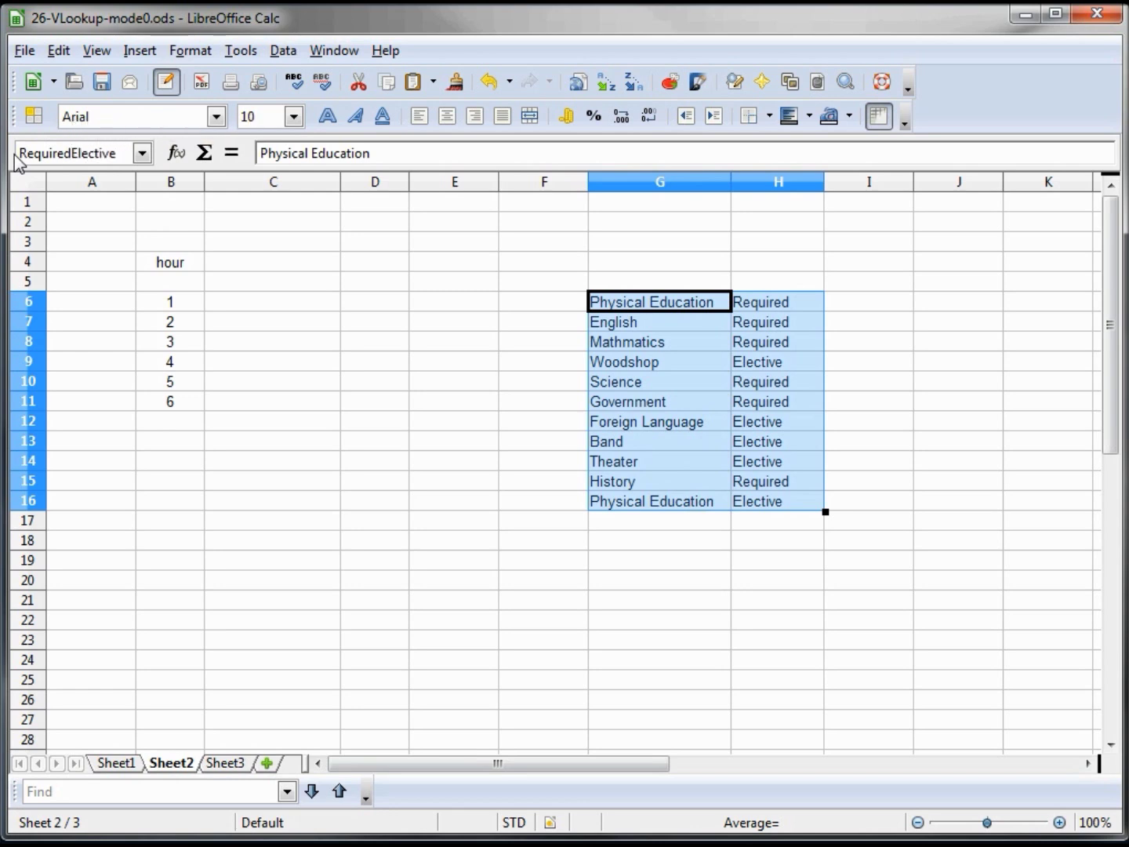
left_click(248, 311)
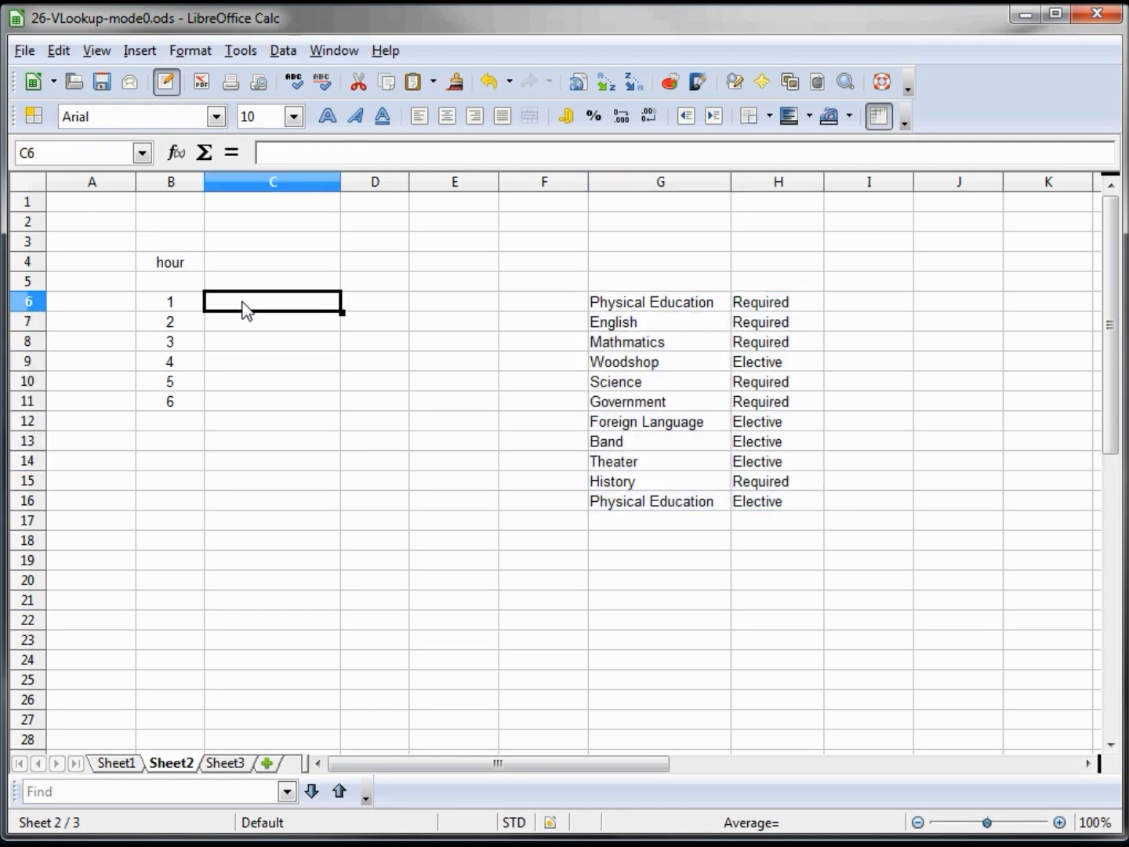
Give C6 a Validity rule allowing a Cell range with source Classes
left_click(281, 52)
left_click(316, 221)
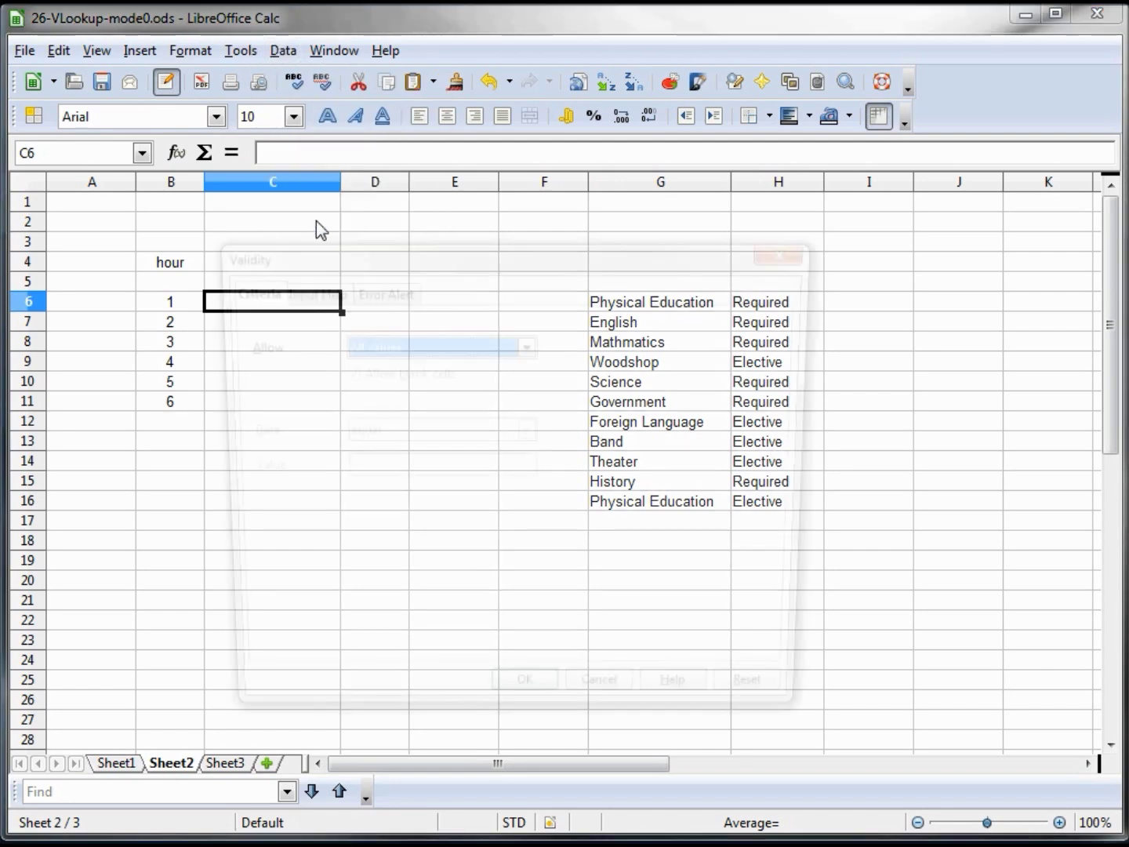
left_click(524, 343)
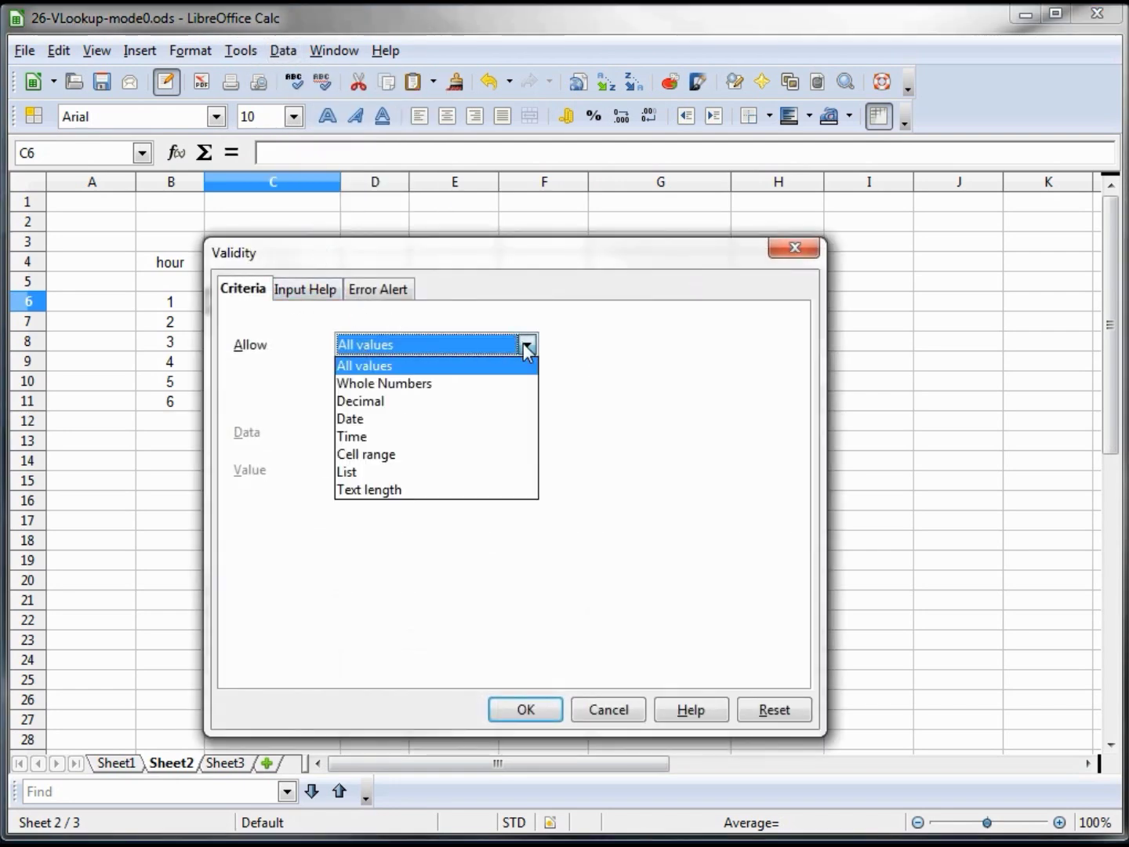
left_click(386, 456)
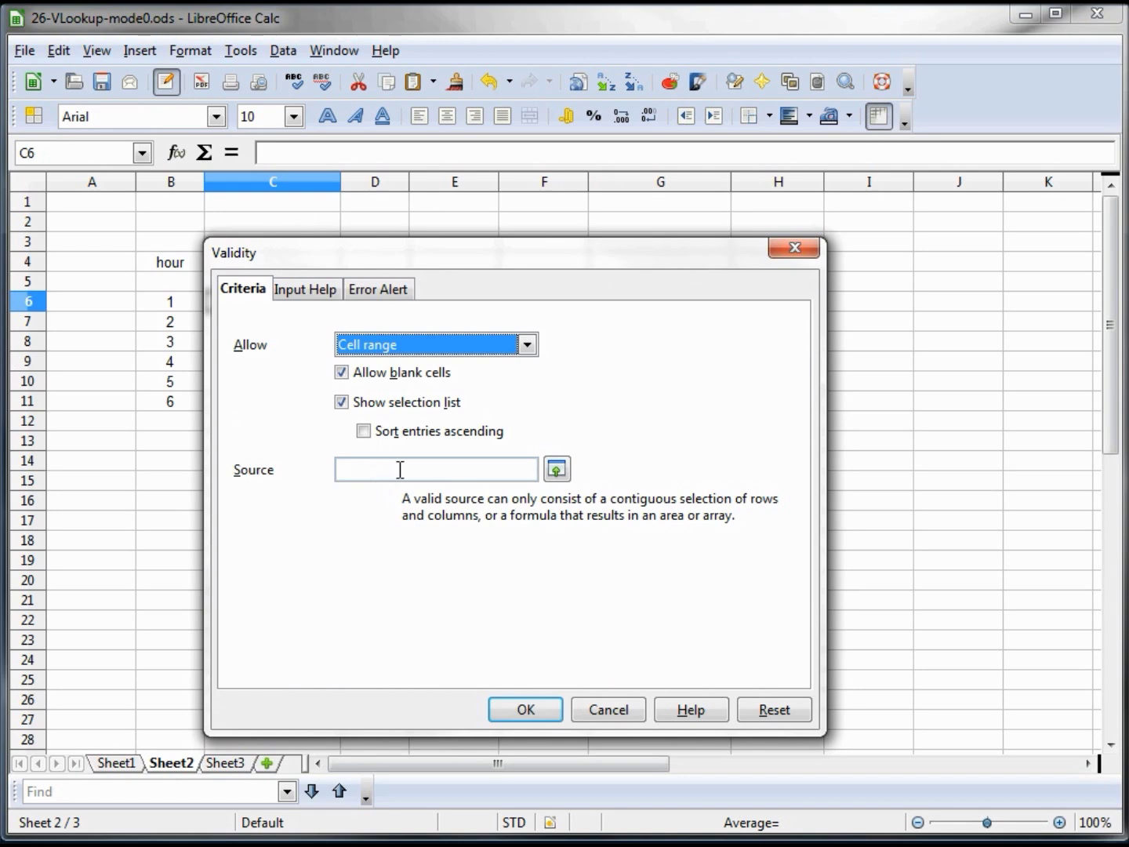
left_click(441, 471)
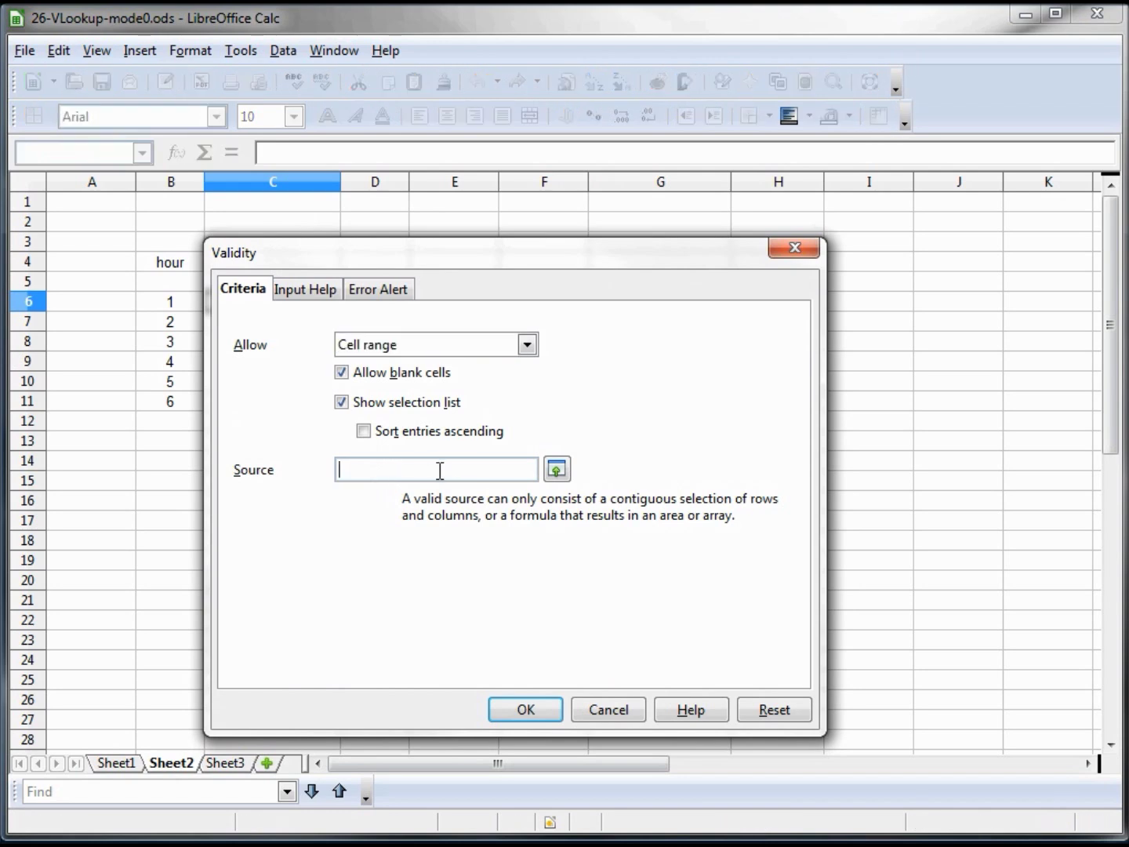
type("Classes")
key("Return")
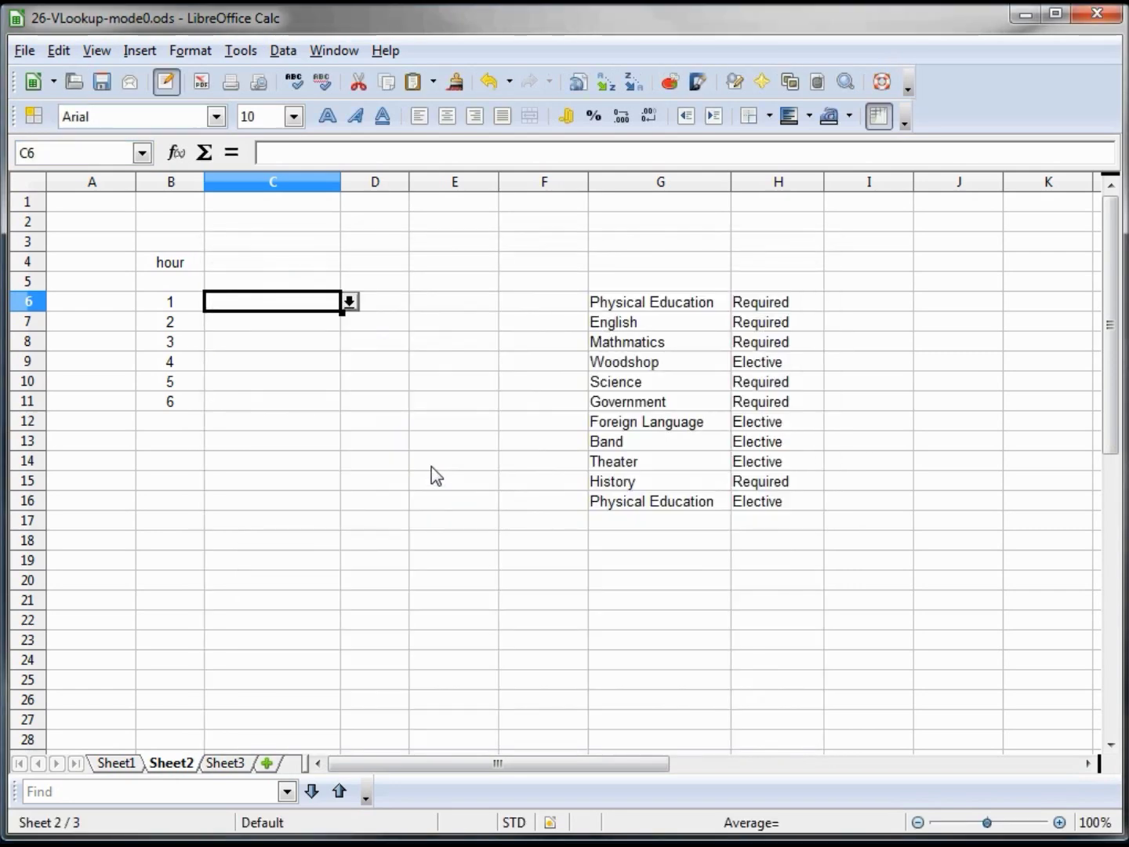
Copy C6's class drop-down rule into C7:C11 and confirm C9 and C11 have it
left_click(350, 302)
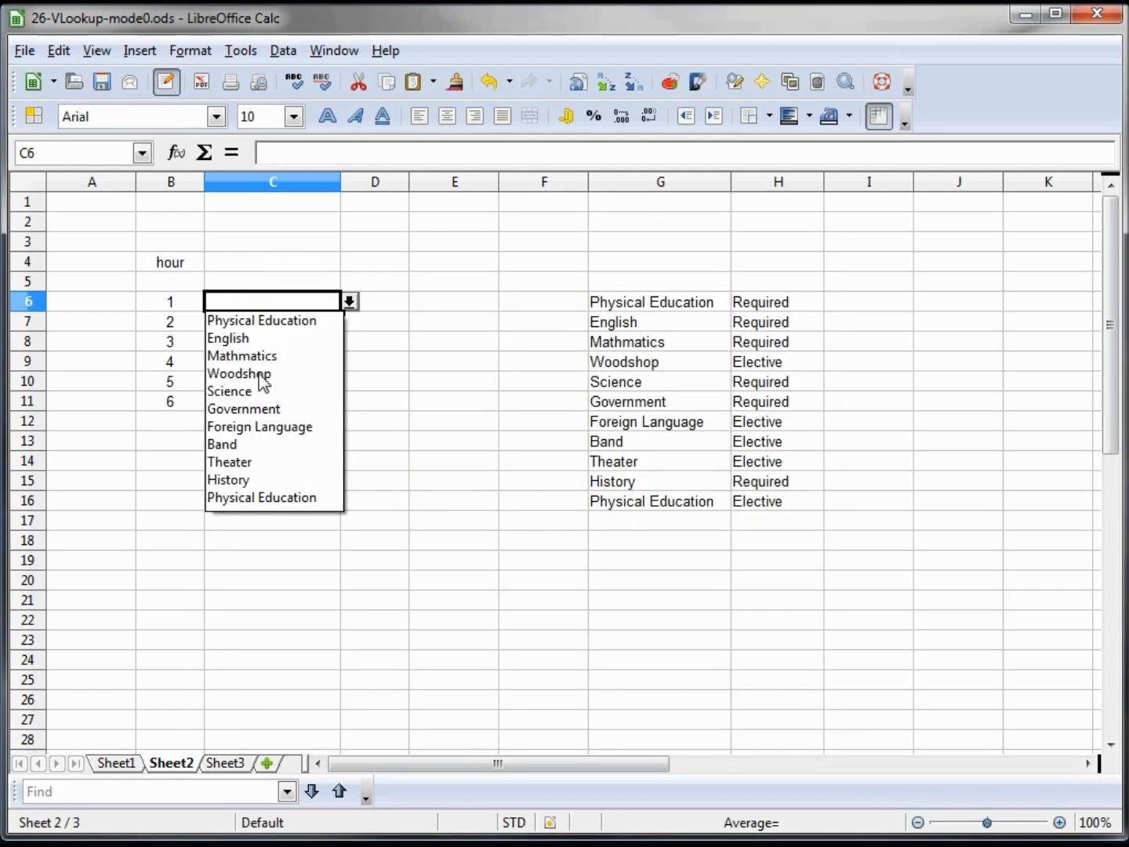
left_click(329, 307)
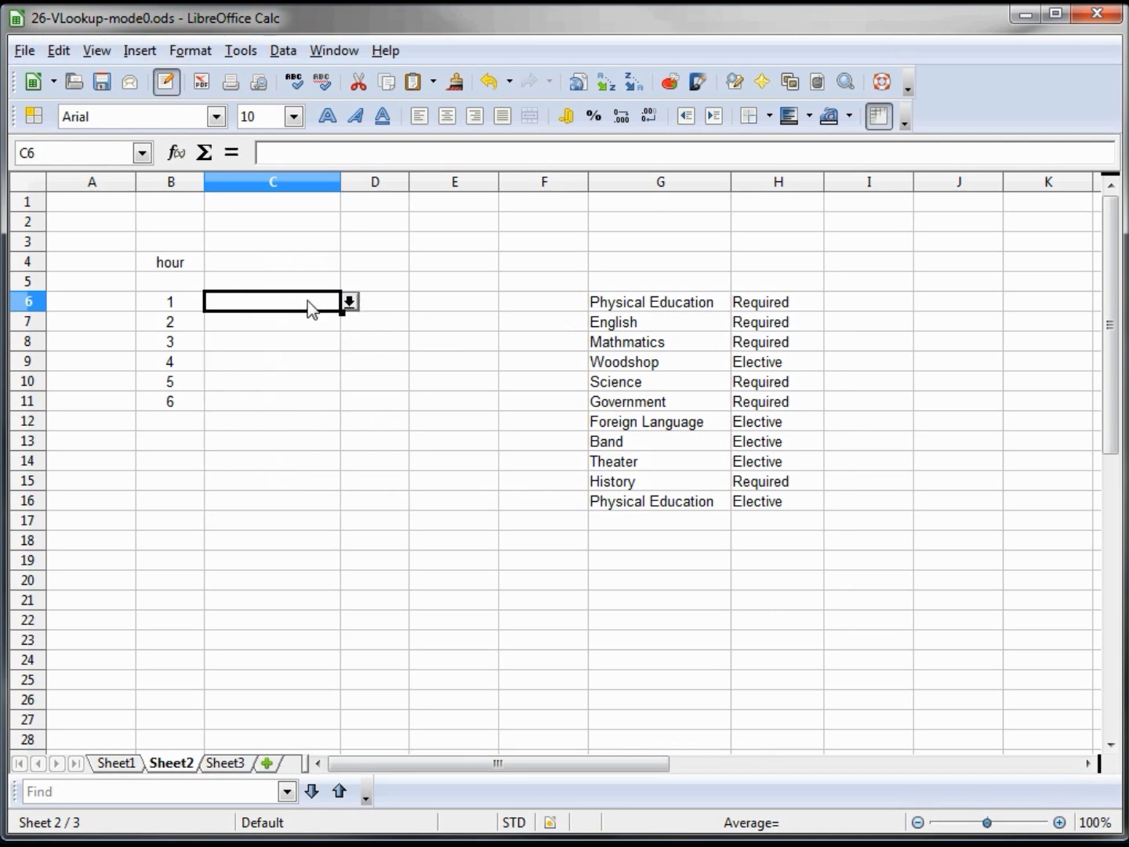
key("ctrl+c")
key("Down")
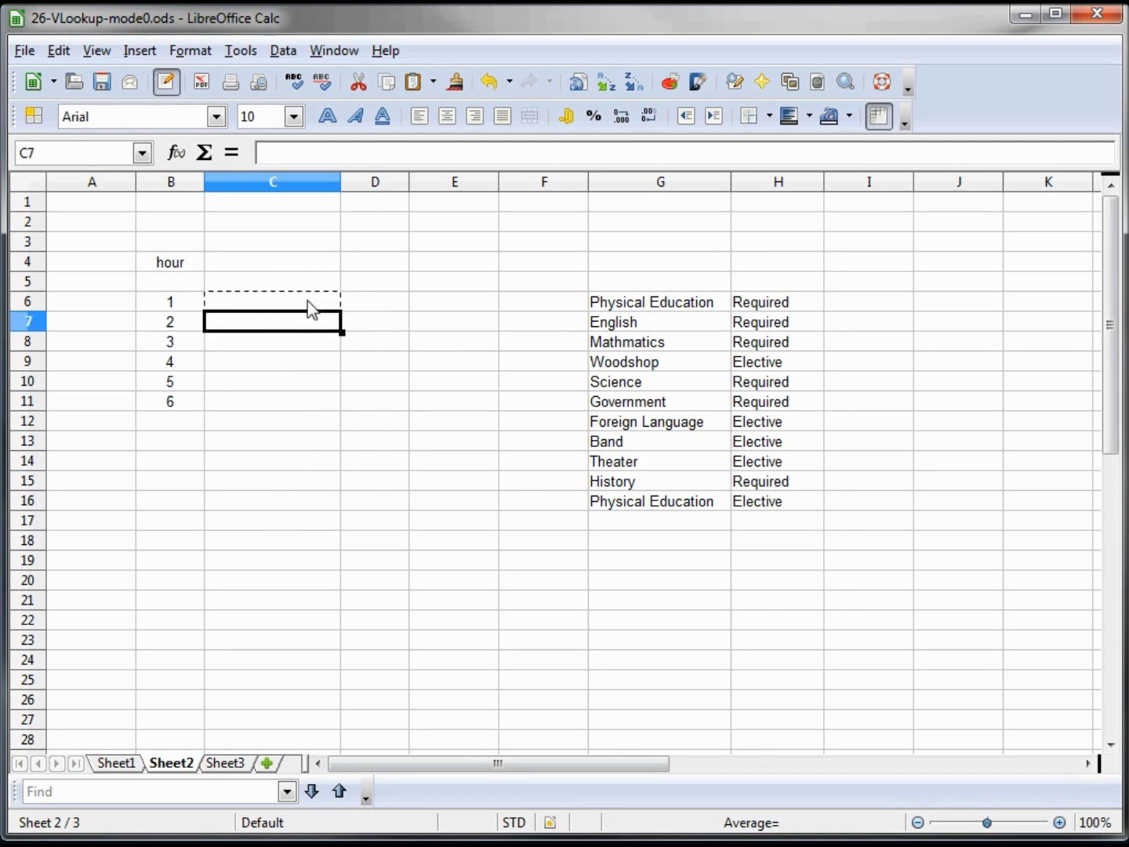
key("shift+Down")
key("shift+Down")
key("shift+Down")
key("shift+Down")
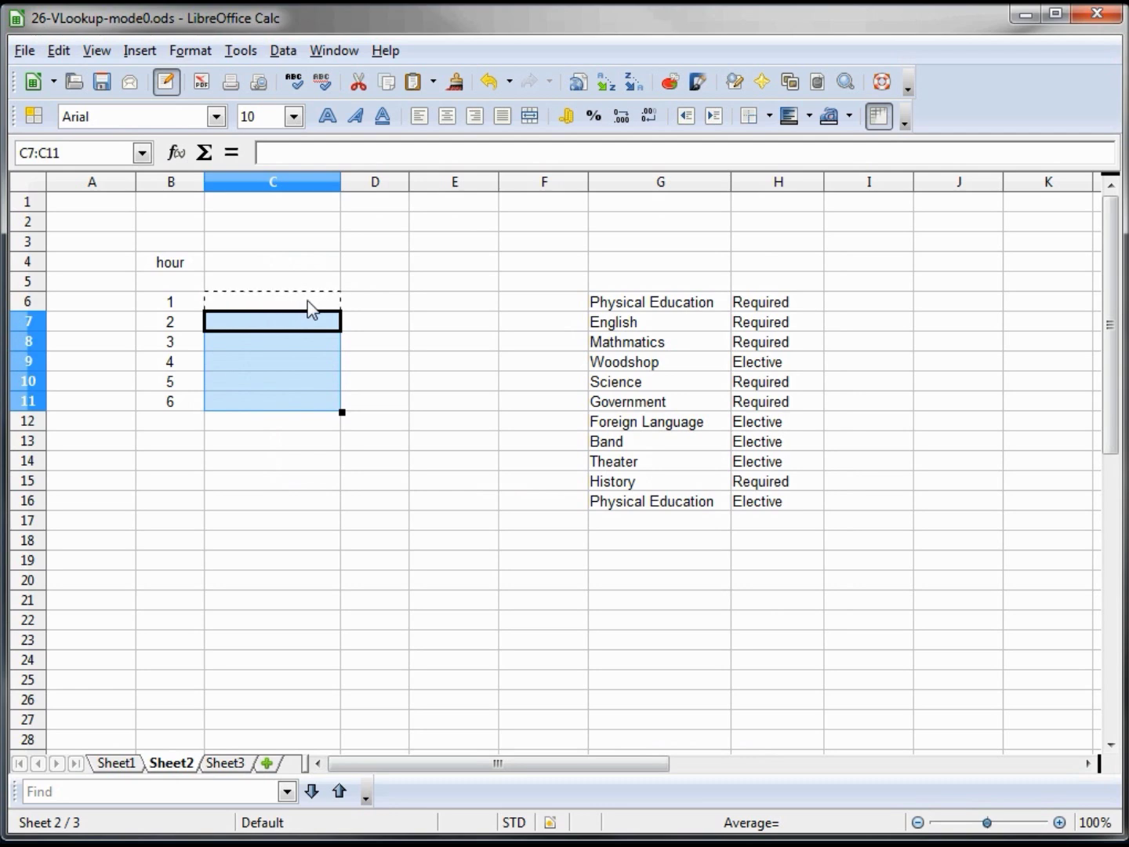
key("ctrl+v")
left_click(305, 361)
left_click(306, 400)
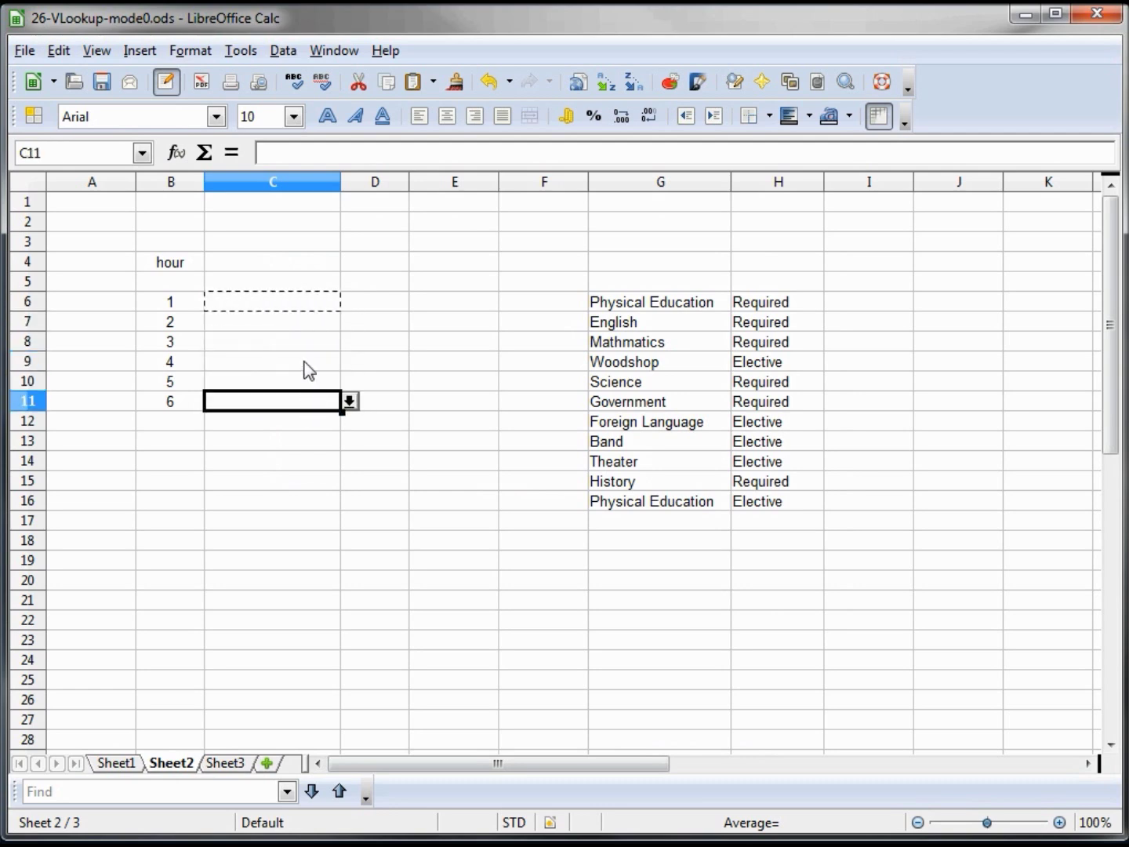
Choose English from C6's drop-down as hour 1's class
left_click(313, 302)
left_click(349, 305)
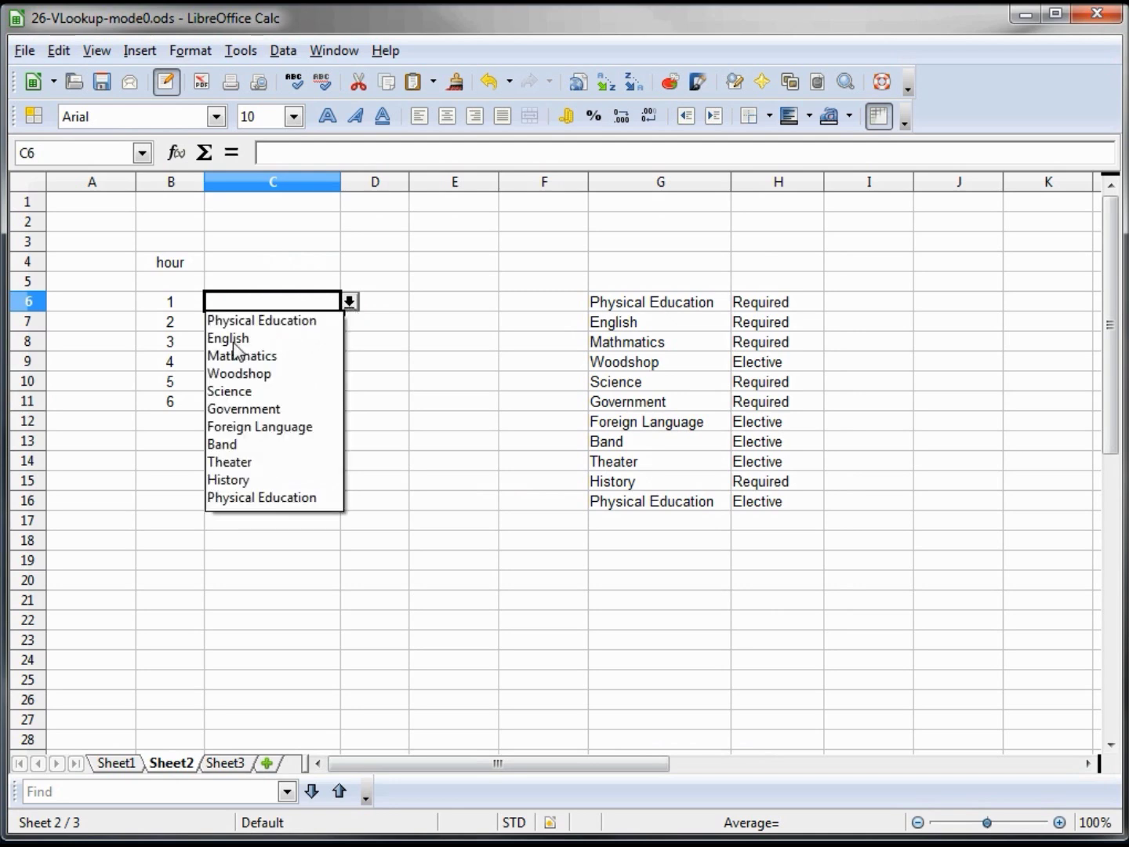
left_click(239, 340)
left_click(378, 311)
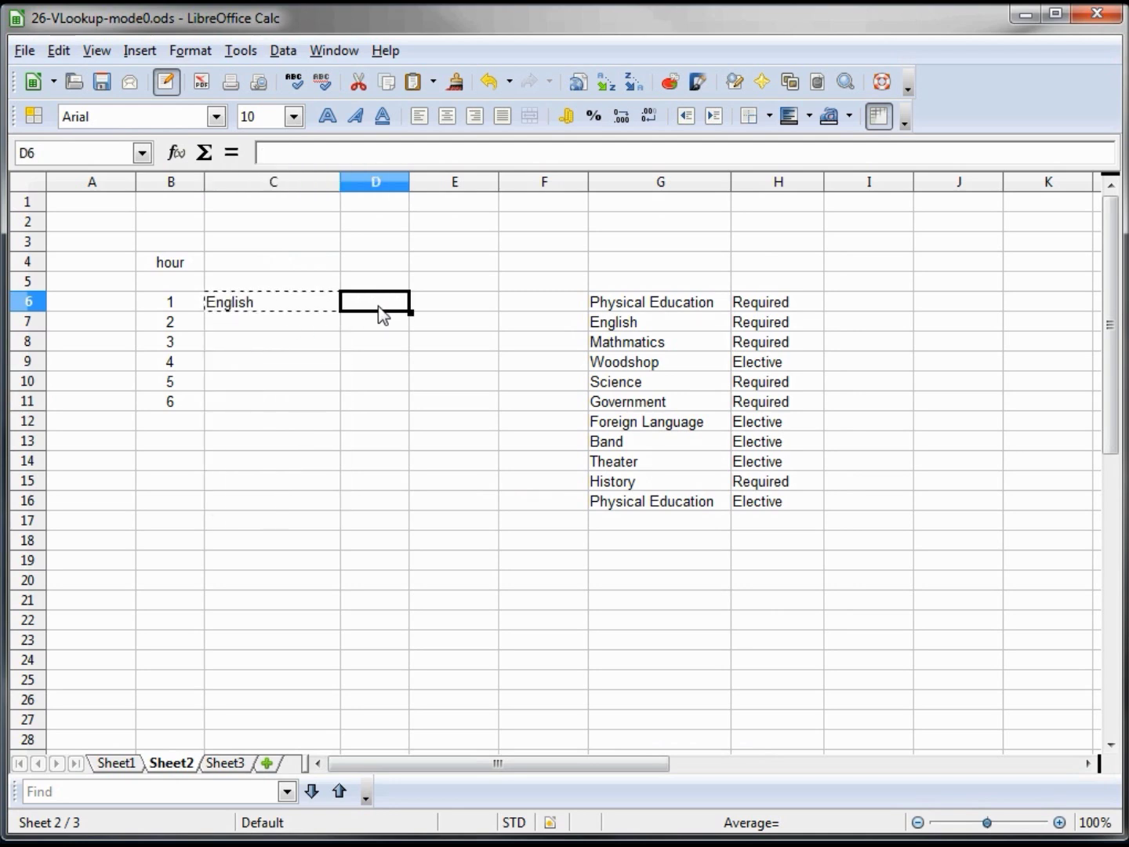
Enter =VLOOKUP(B6,RequiredElective,2,0) in D6, which shows #N/A
type("=")
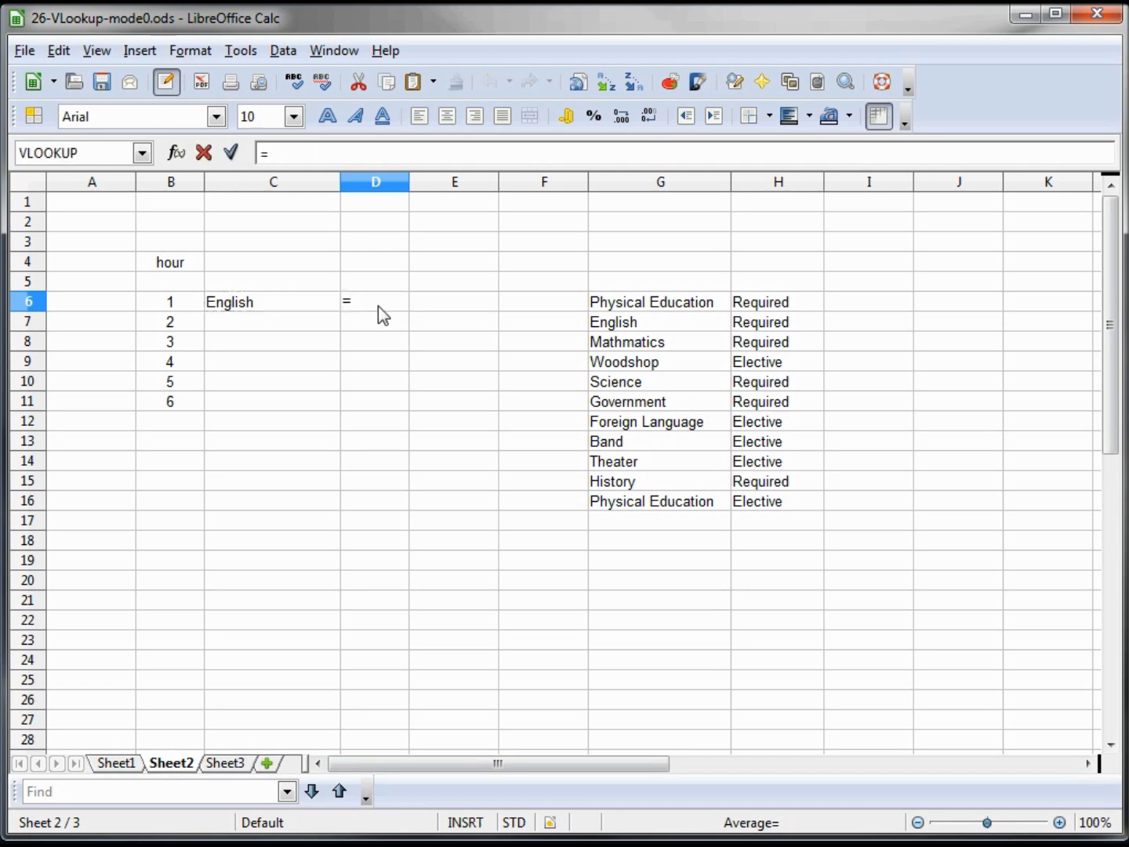
type("vlookup")
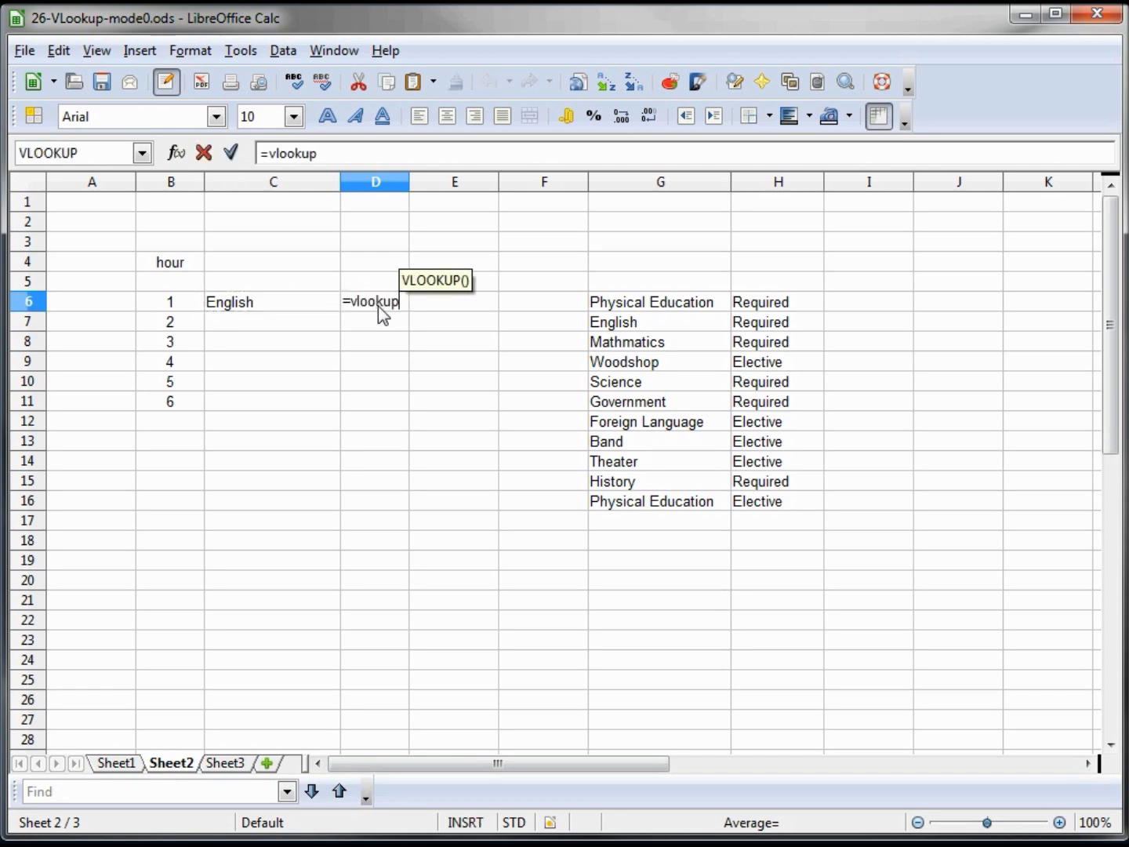
type("(")
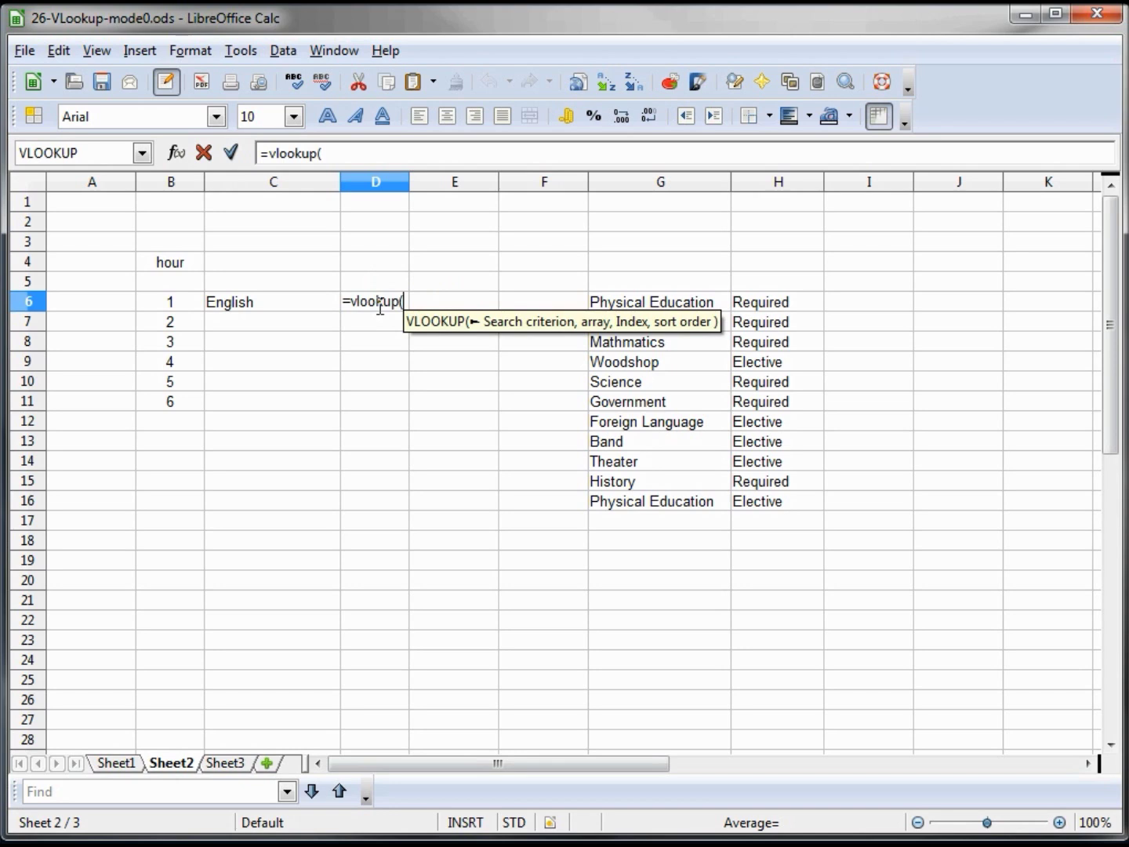
type("b")
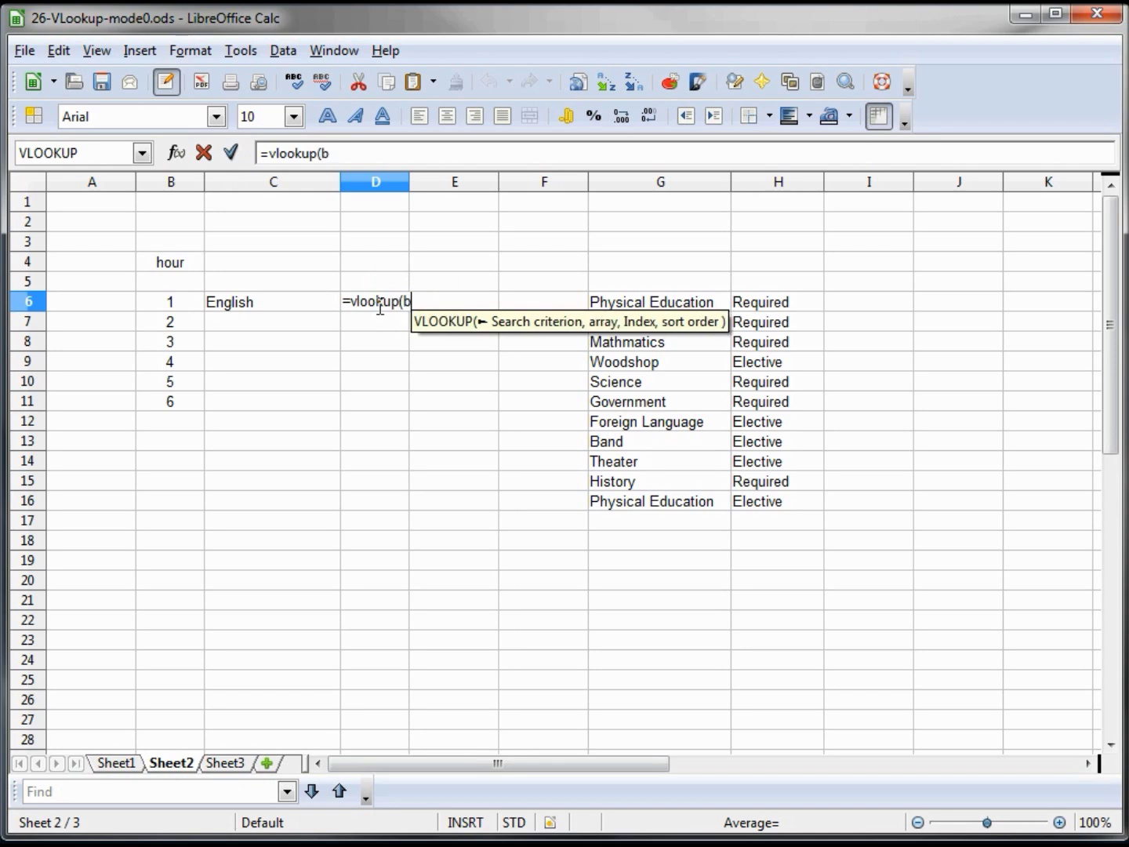
type("6,")
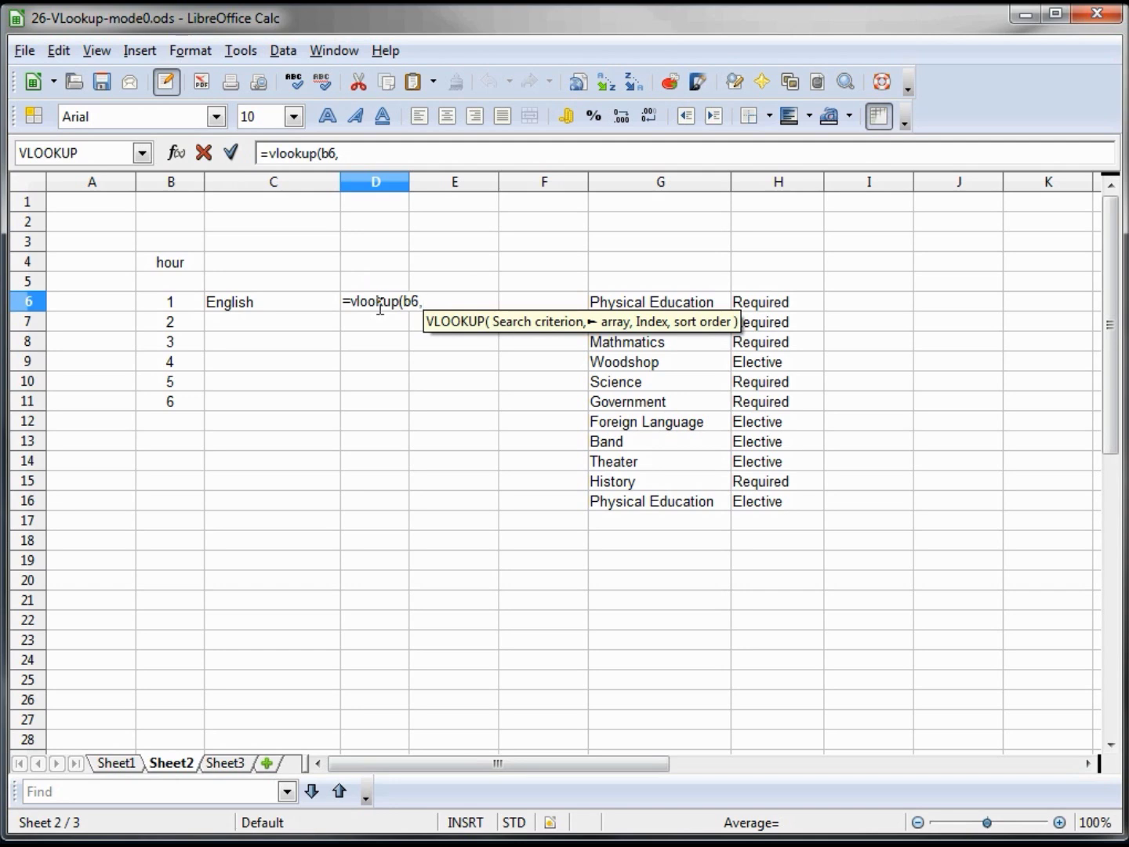
type("re")
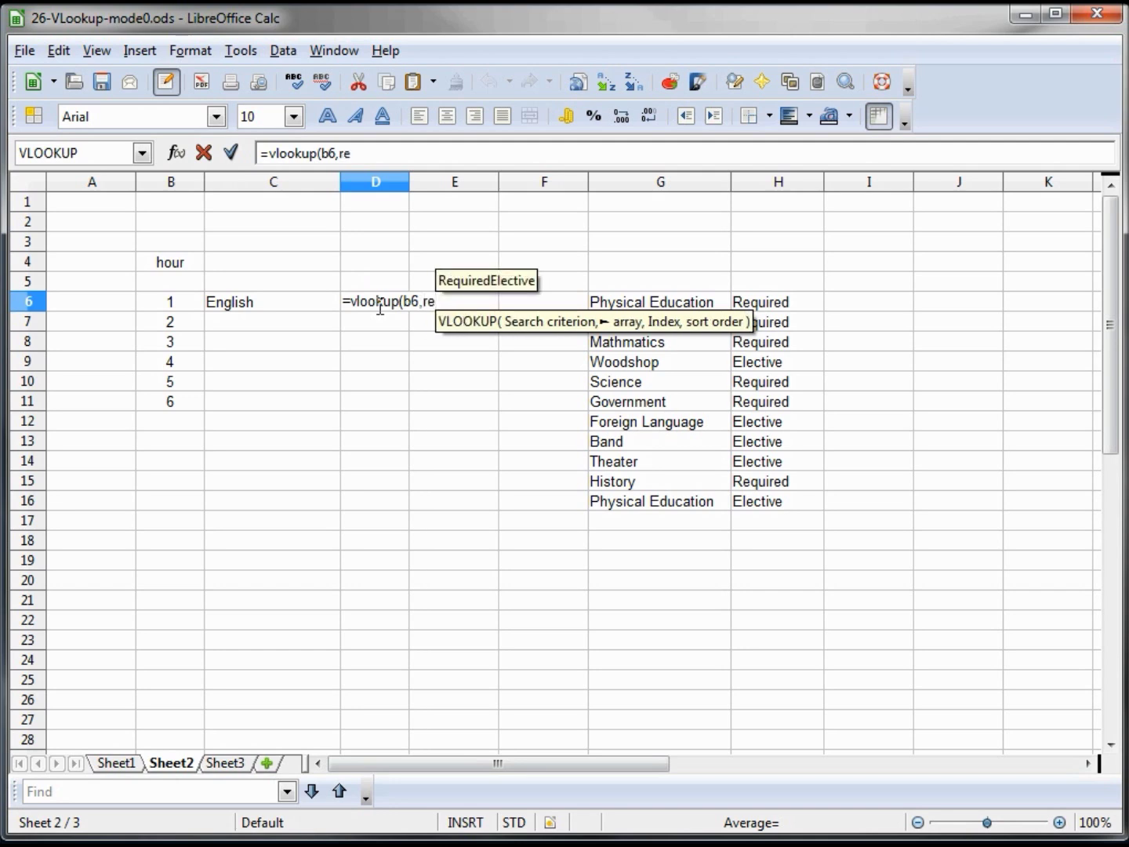
type("qui")
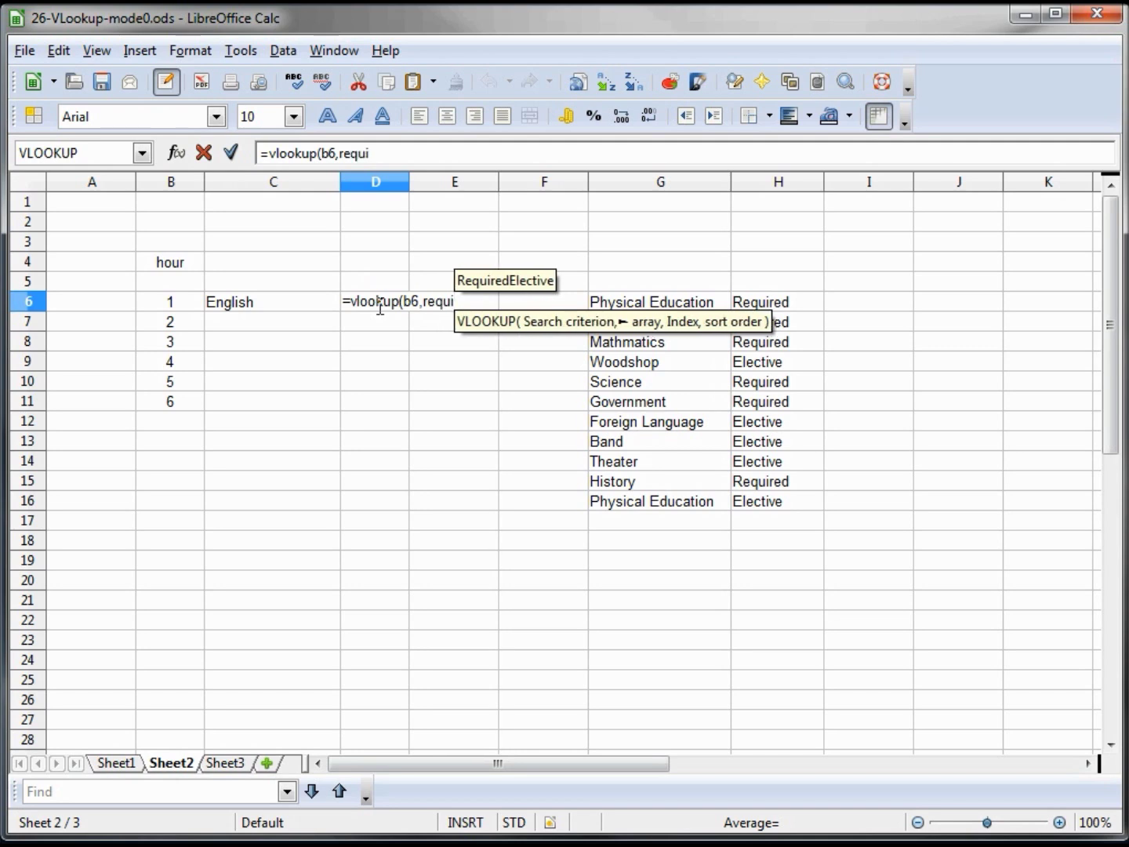
type("redEl")
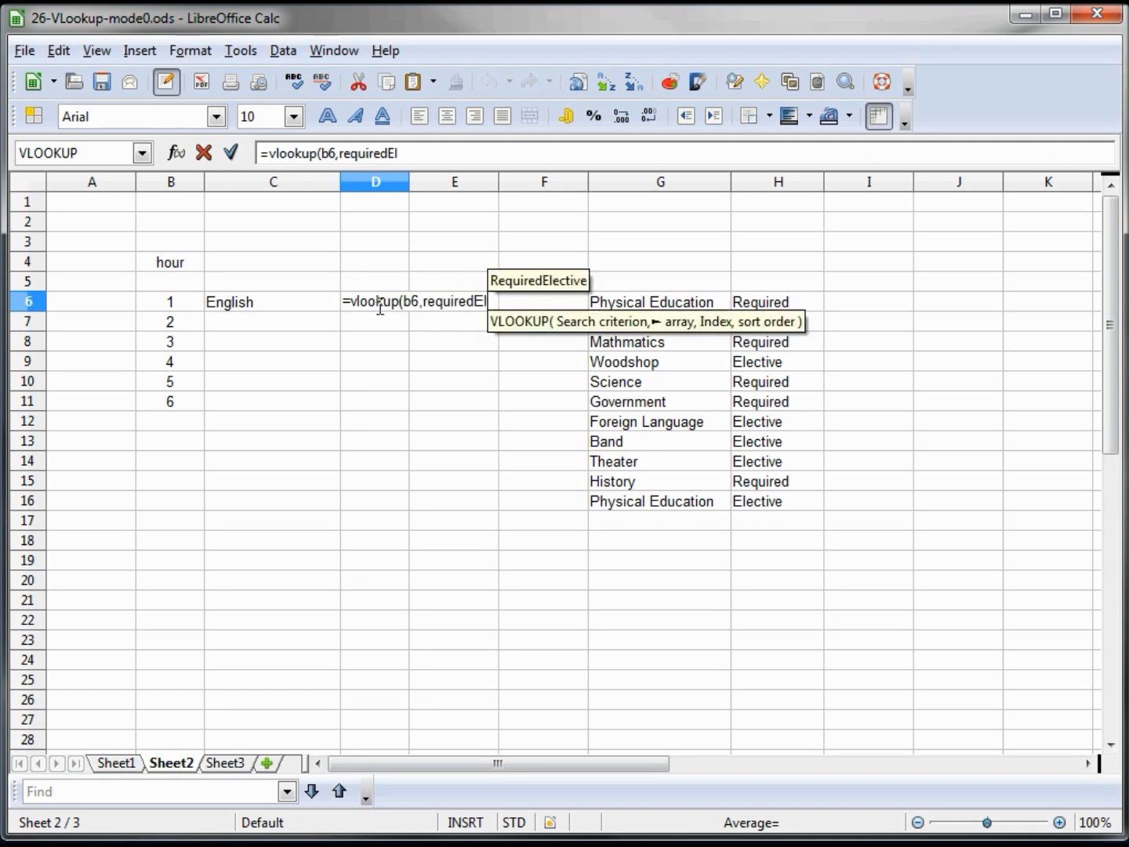
type("ective,")
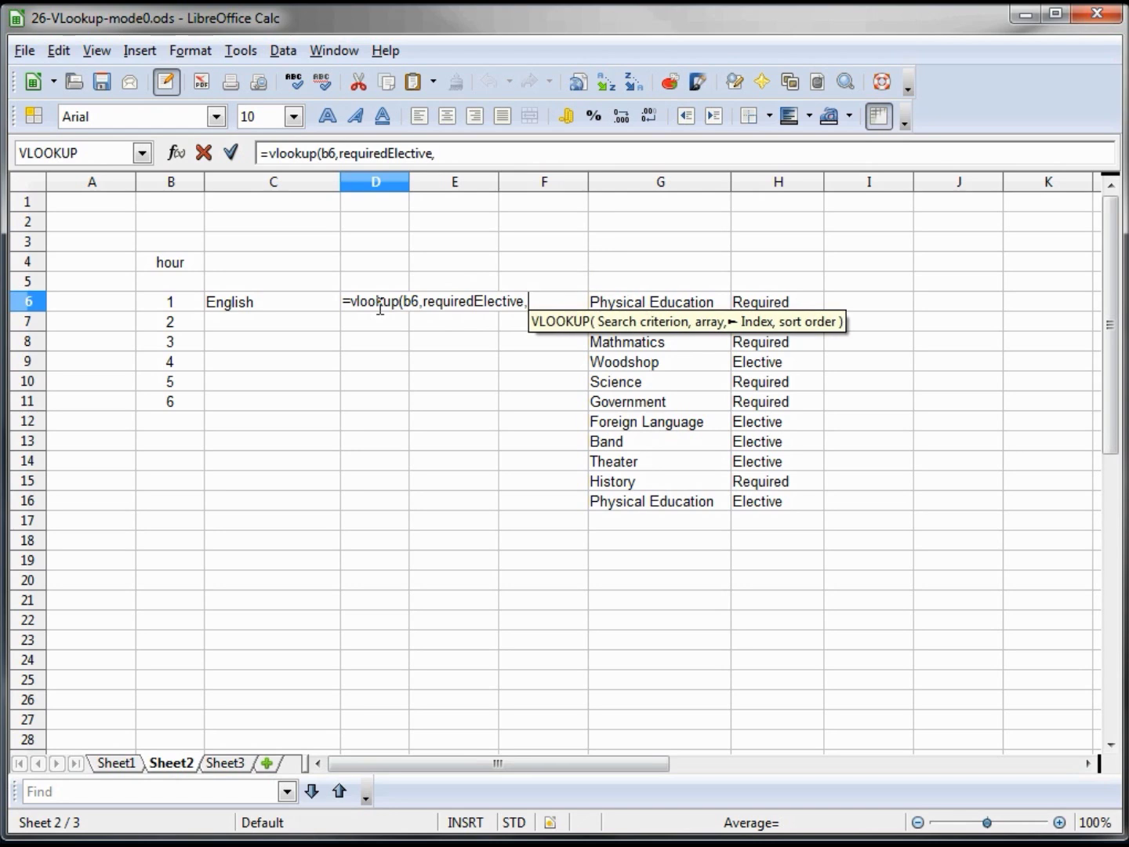
type("2,0)")
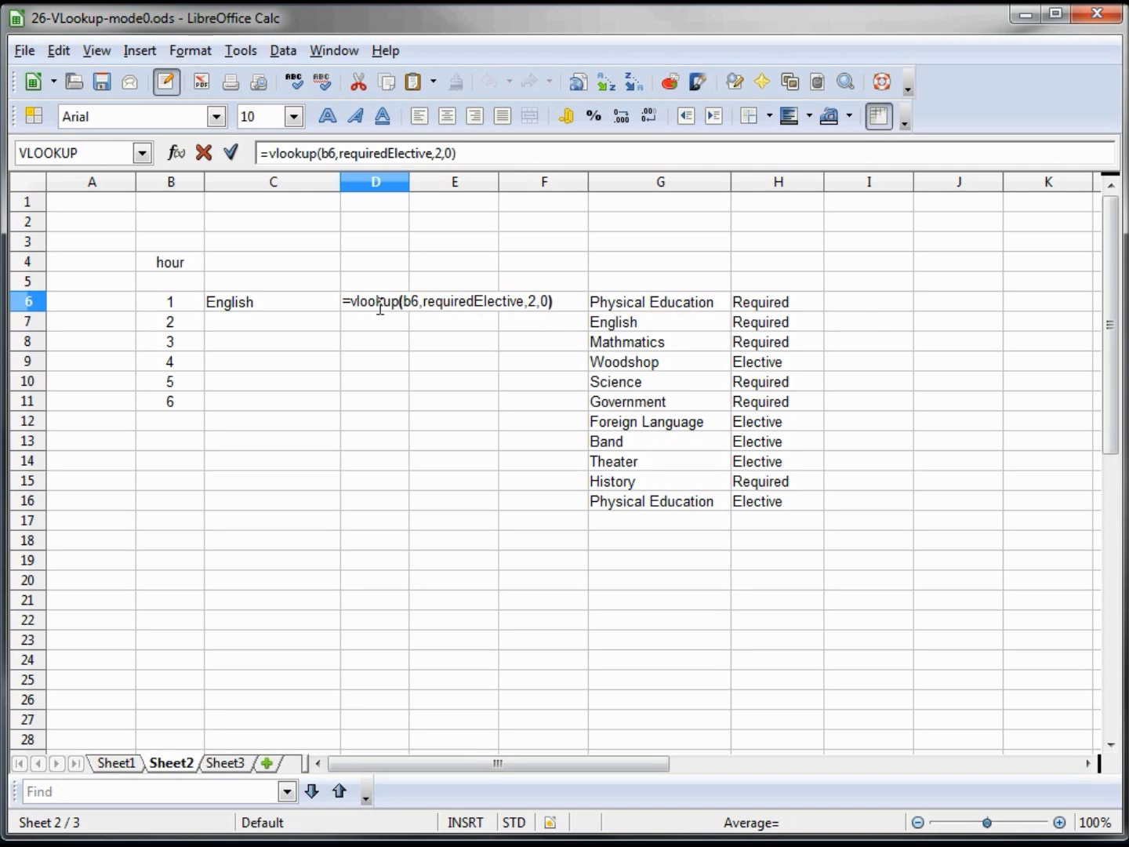
key("Return")
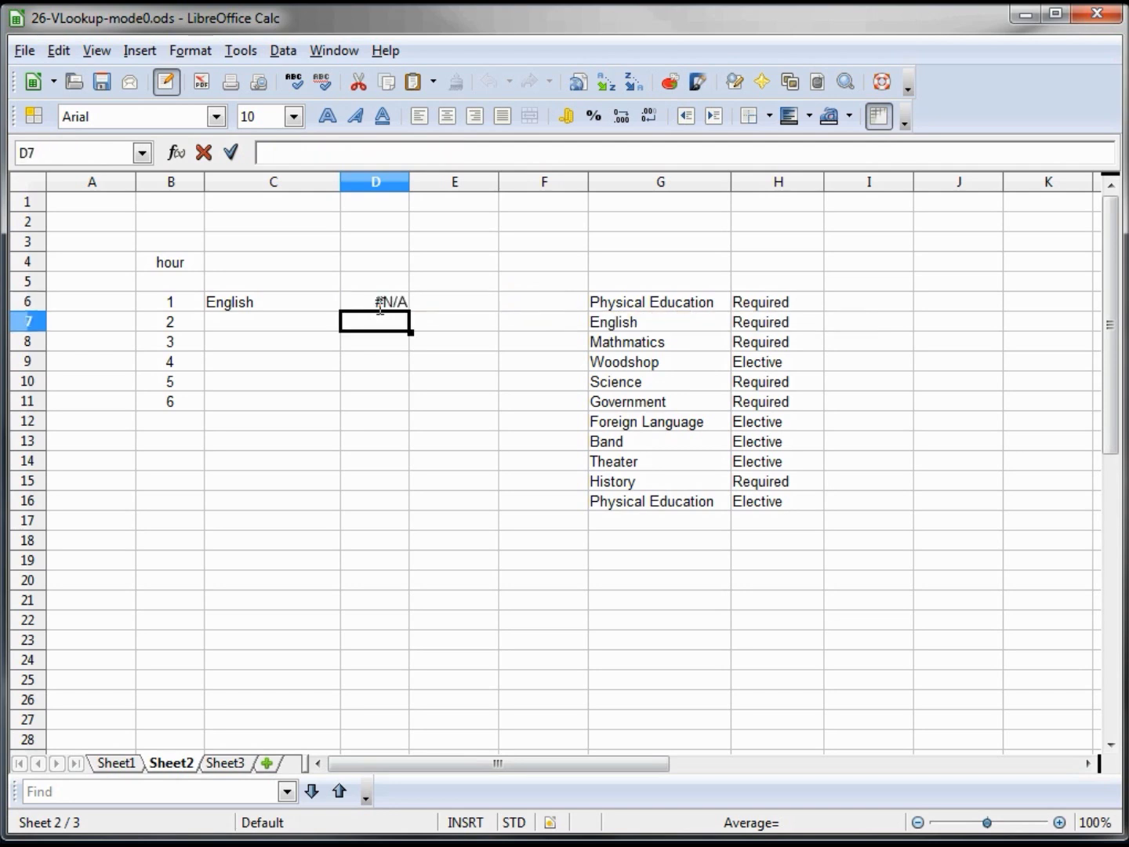
left_click(380, 305)
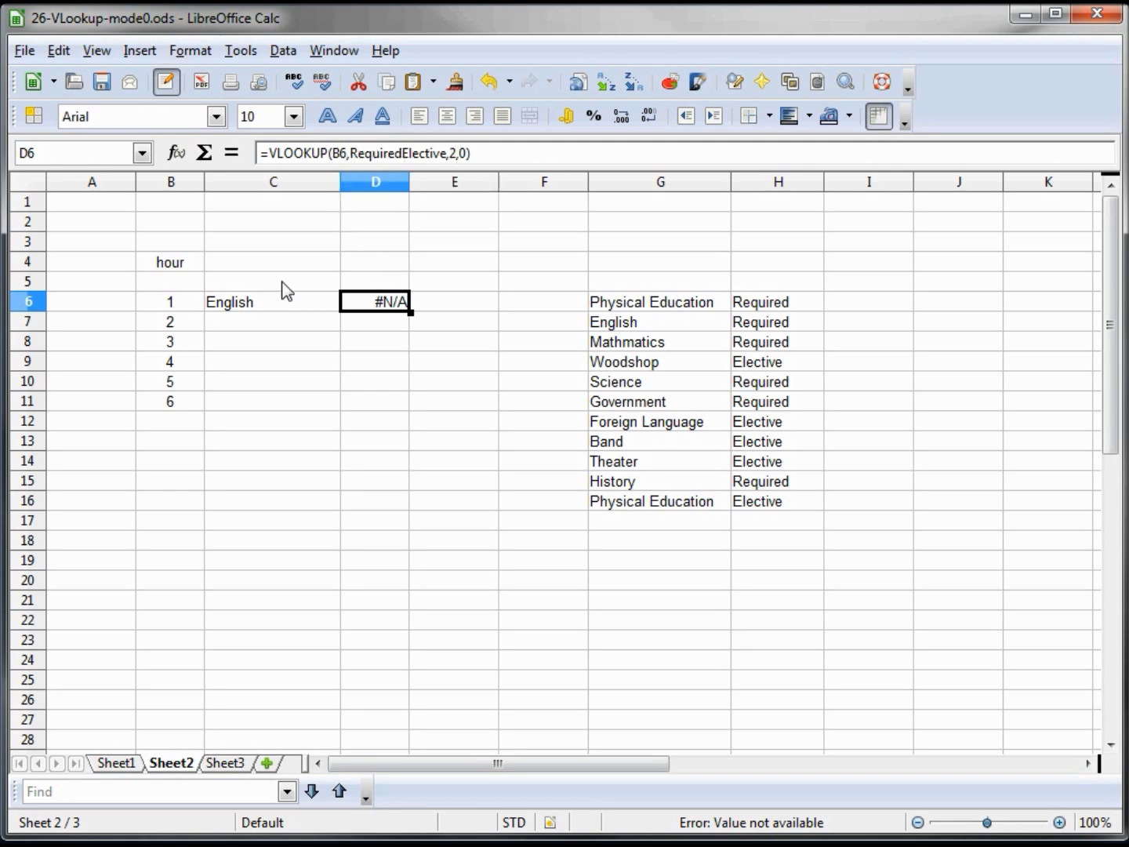
Change D6's lookup reference from B6 to C6 so it shows Required
left_click(341, 152)
key("Delete")
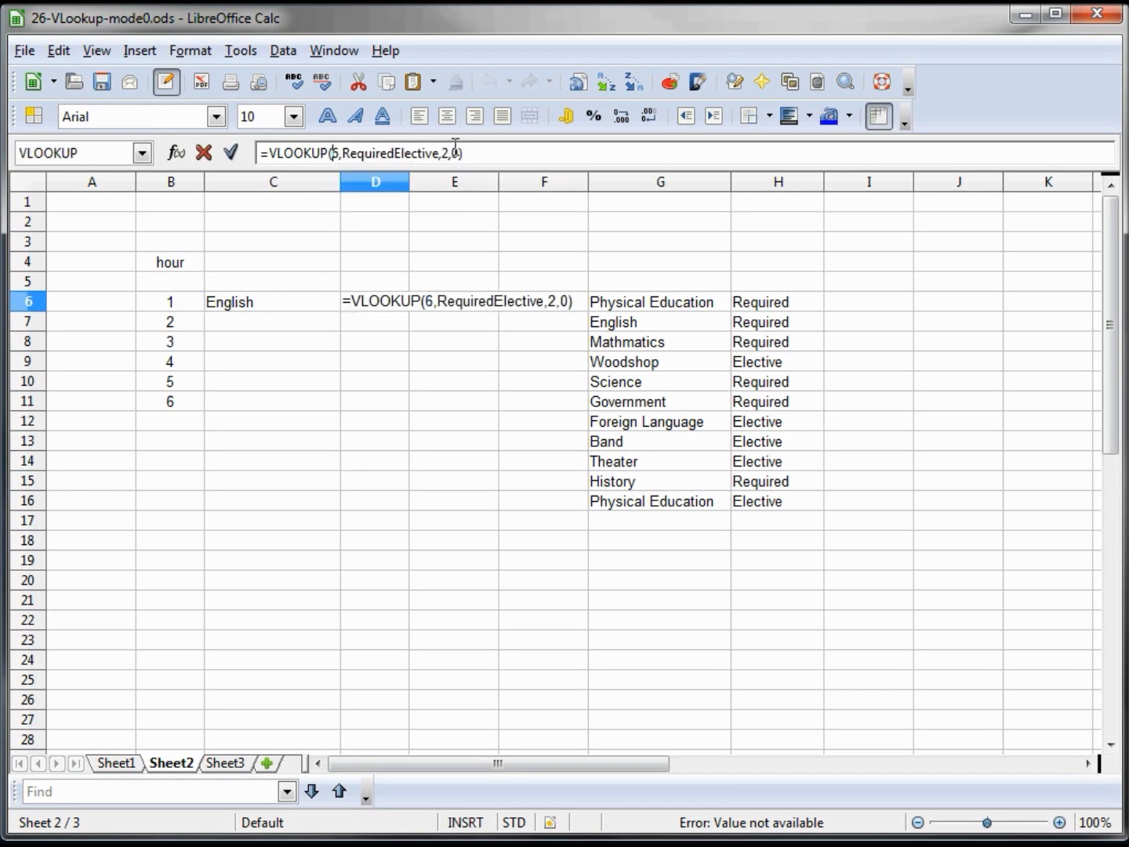
type("c")
key("Return")
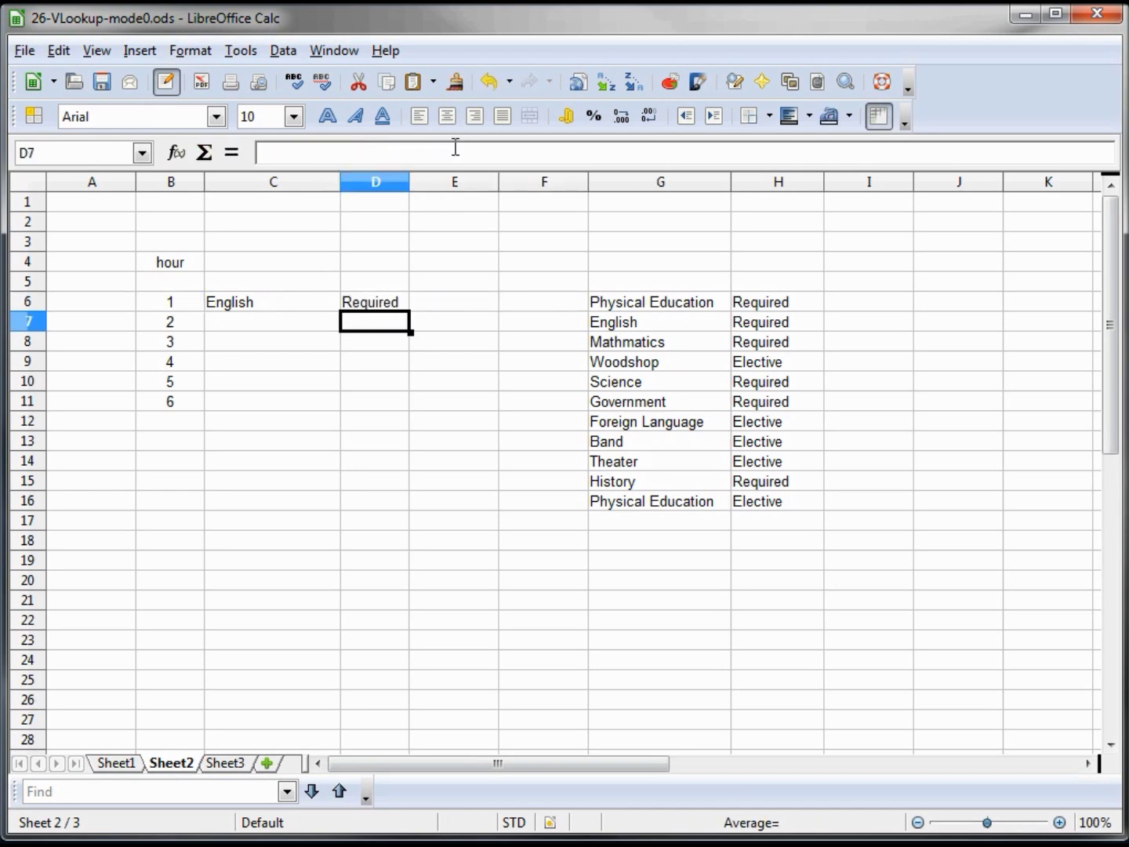
Copy D6's lookup formula into D7:D11
key("Up")
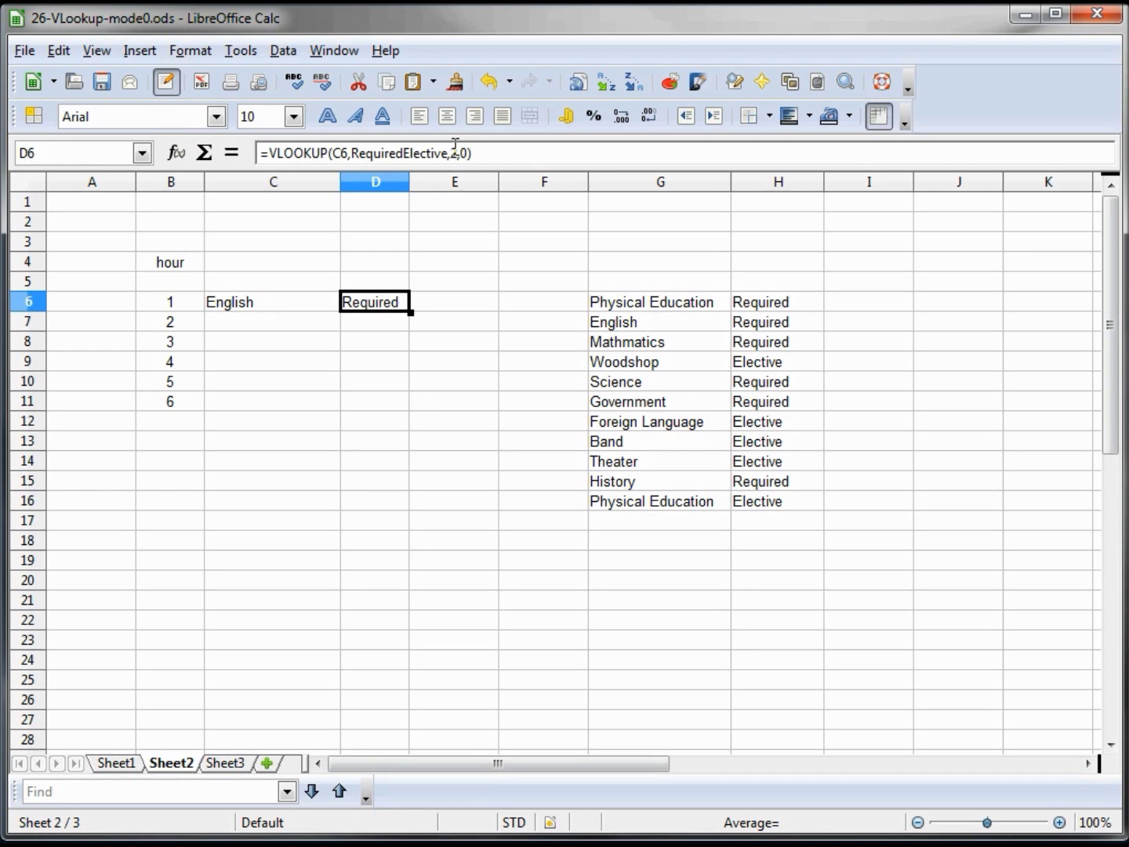
key("ctrl+c")
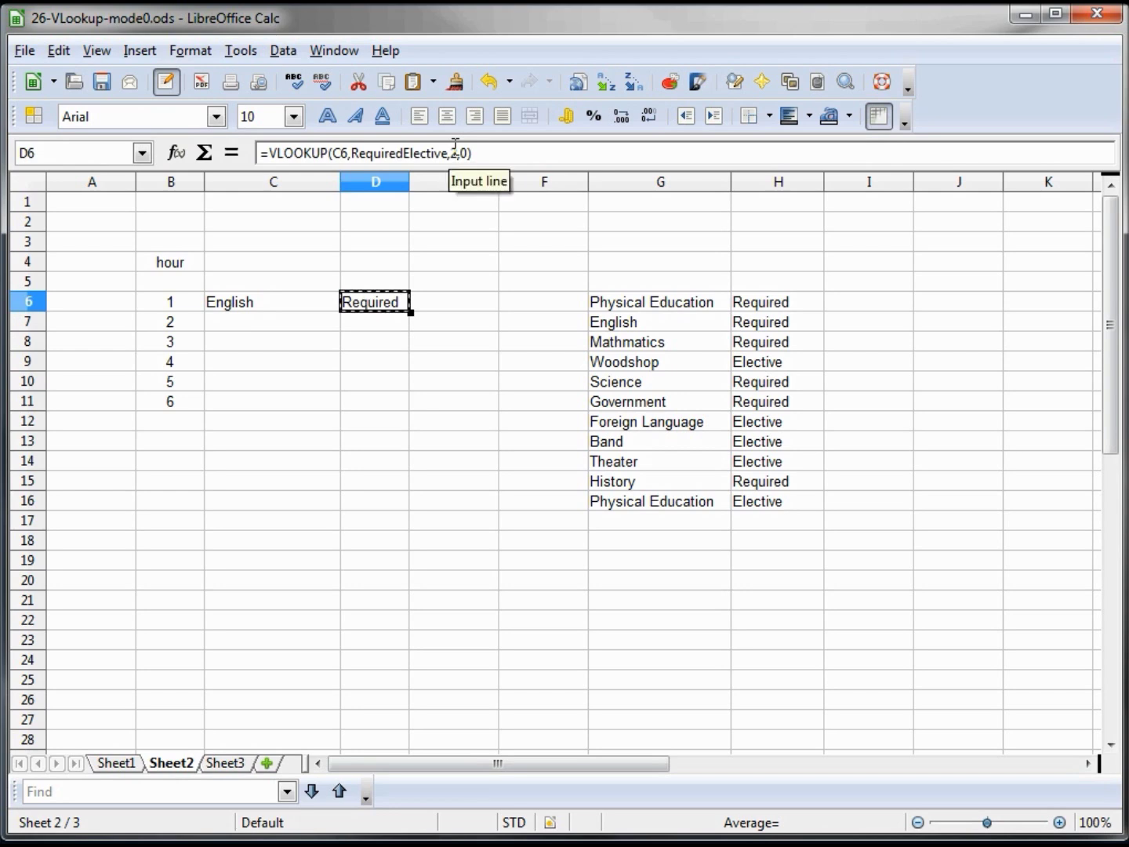
key("Down")
key("shift+Down")
key("shift+Down")
key("shift+Down")
key("shift+Down")
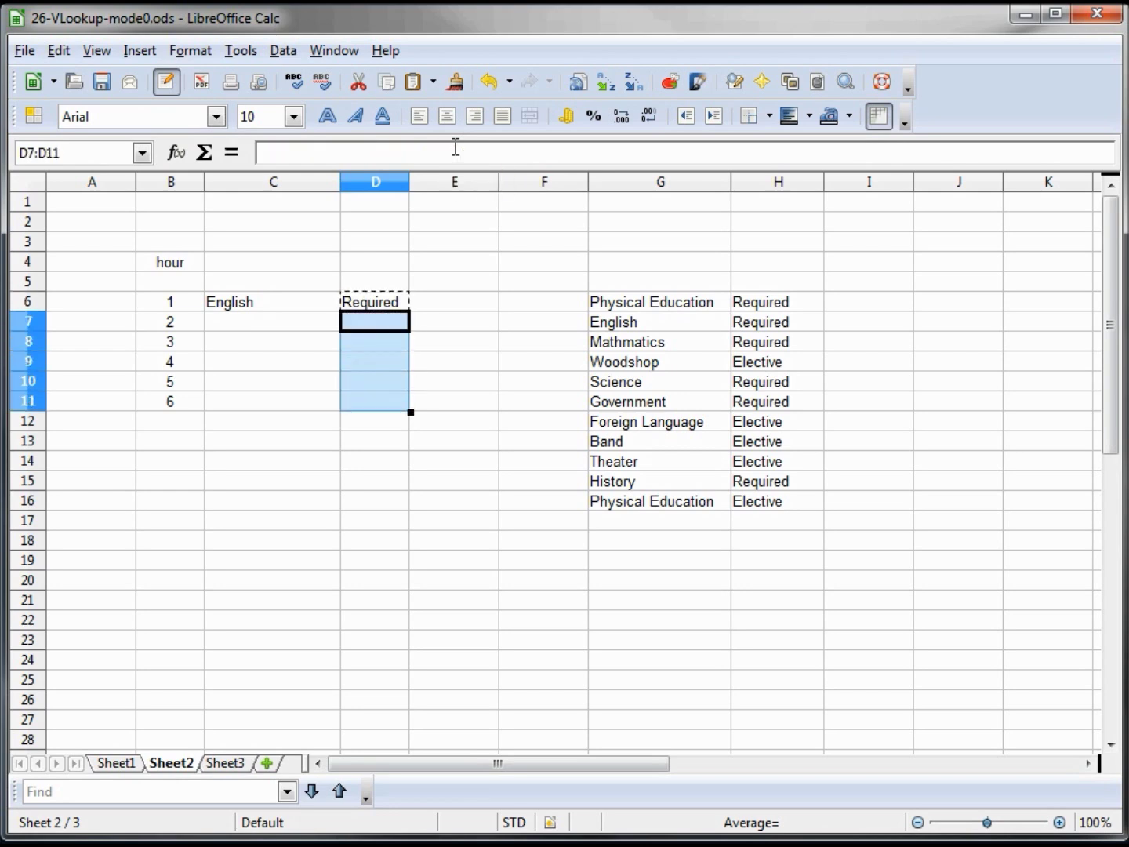
key("ctrl+v")
key("Escape")
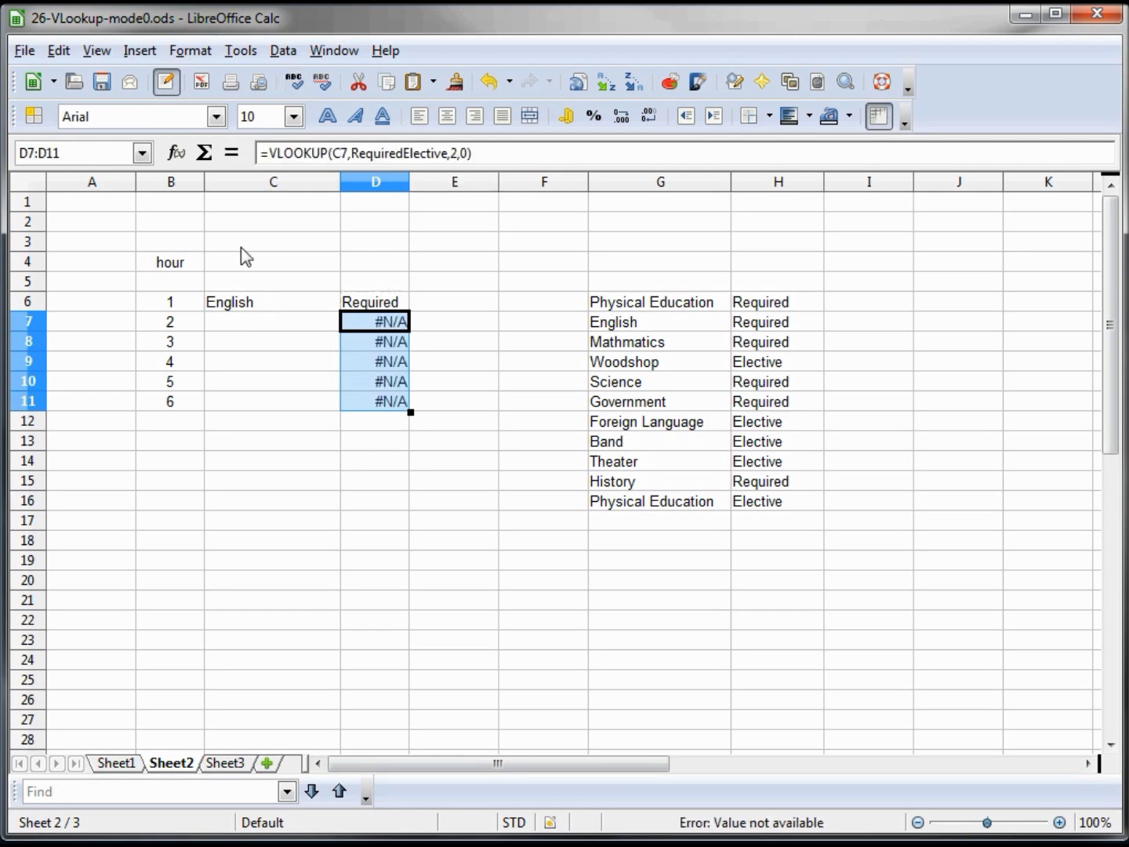
Pick Woodshop, Band and Theater from the drop-downs in C7, C8 and C9
left_click(244, 323)
left_click(349, 321)
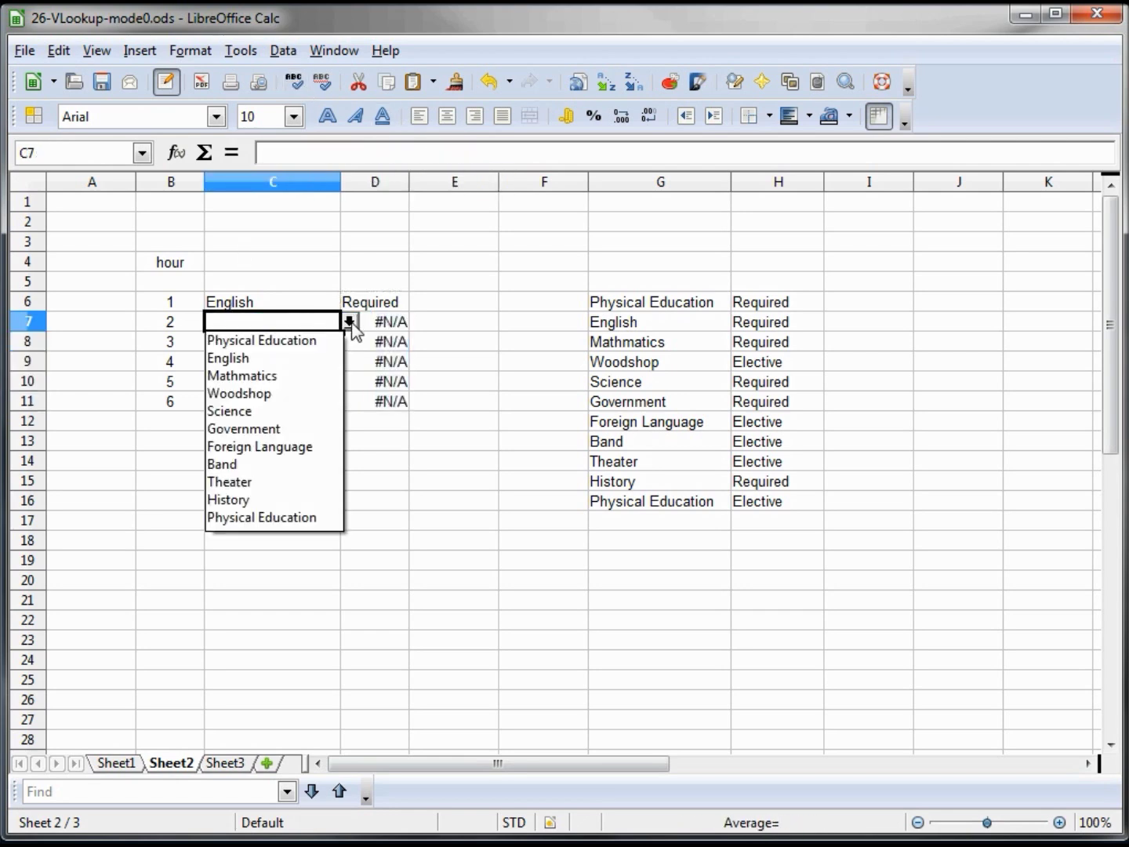
left_click(253, 397)
left_click(280, 343)
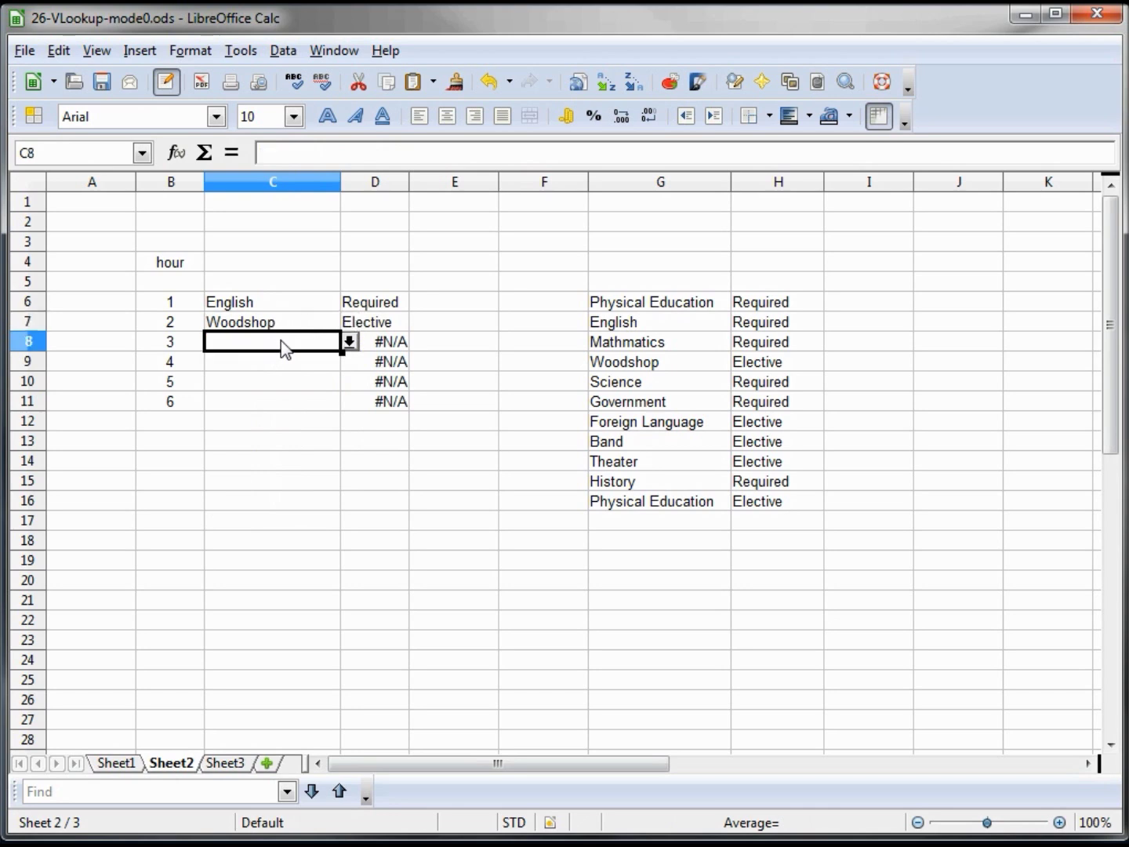
left_click(350, 342)
left_click(255, 485)
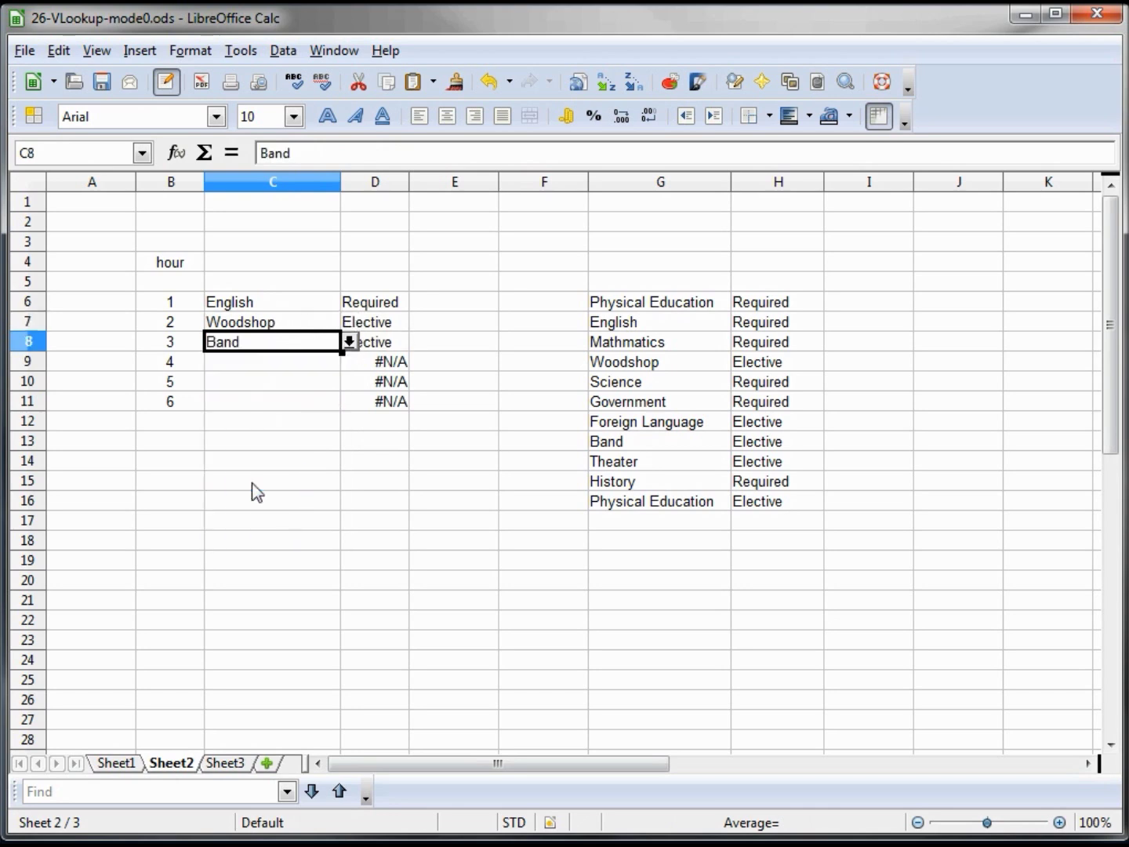
left_click(310, 362)
left_click(349, 362)
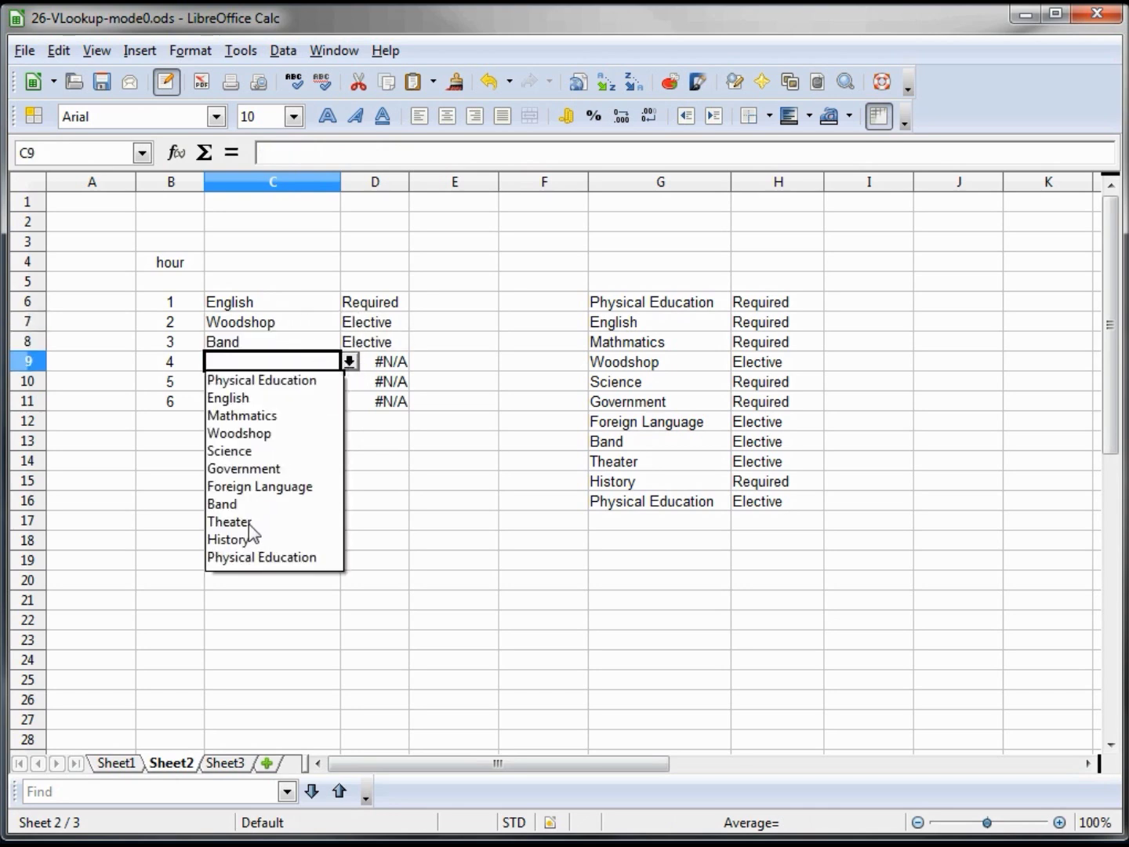
left_click(235, 521)
Pick Physical Education for C10 and Foreign Language for C11 from their drop-downs
left_click(292, 387)
left_click(349, 381)
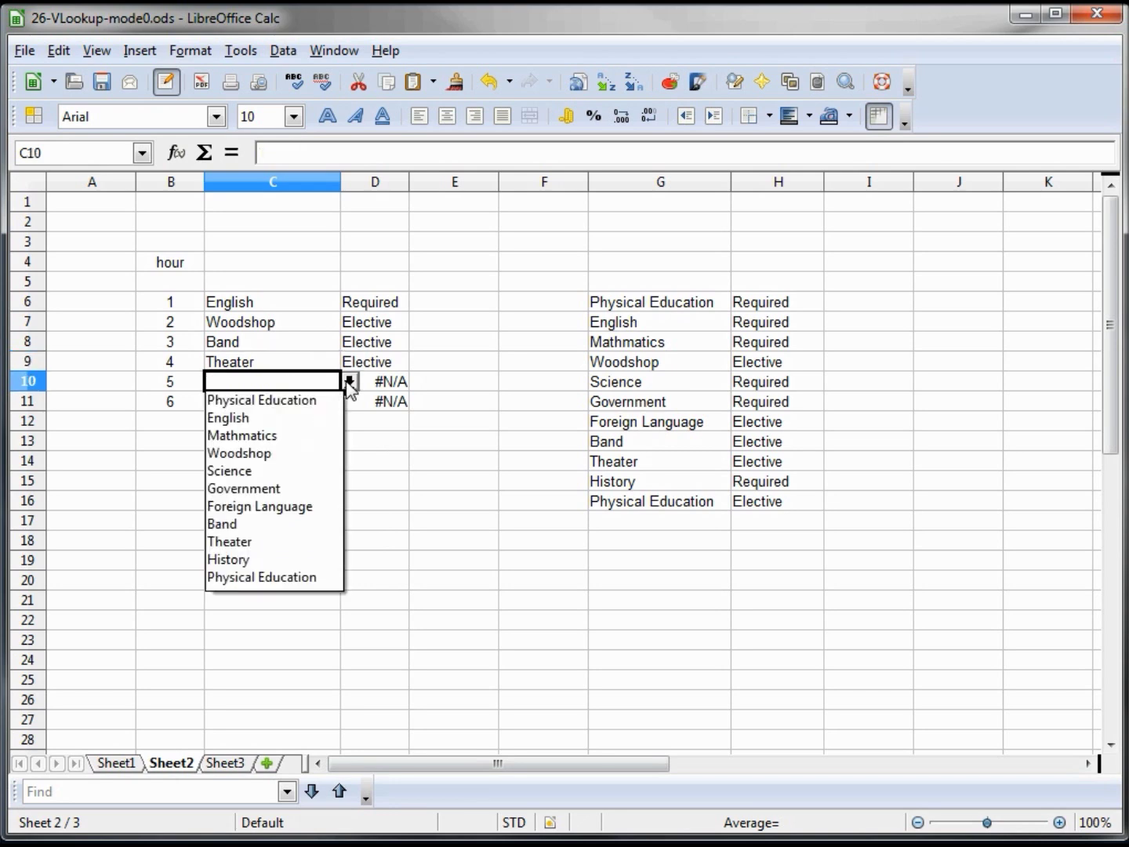
left_click(272, 578)
left_click(299, 405)
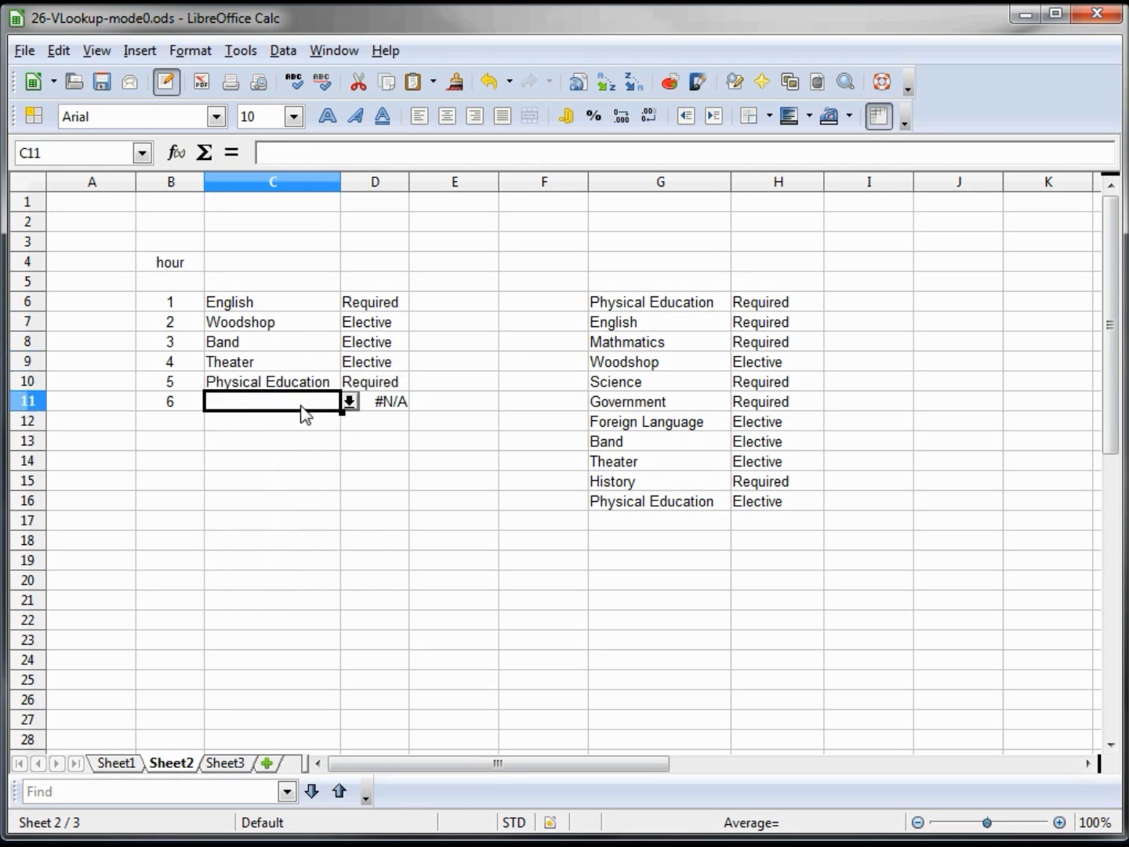
left_click(349, 399)
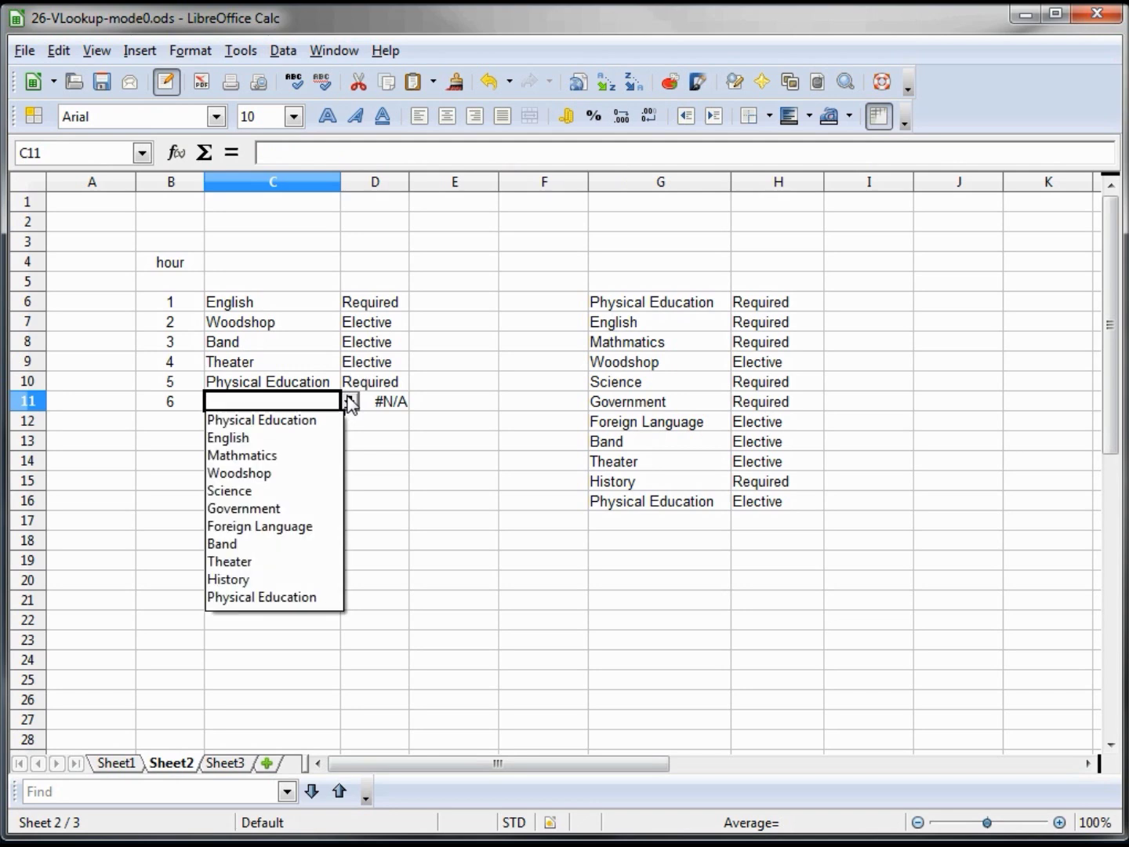
left_click(259, 526)
left_click(285, 465)
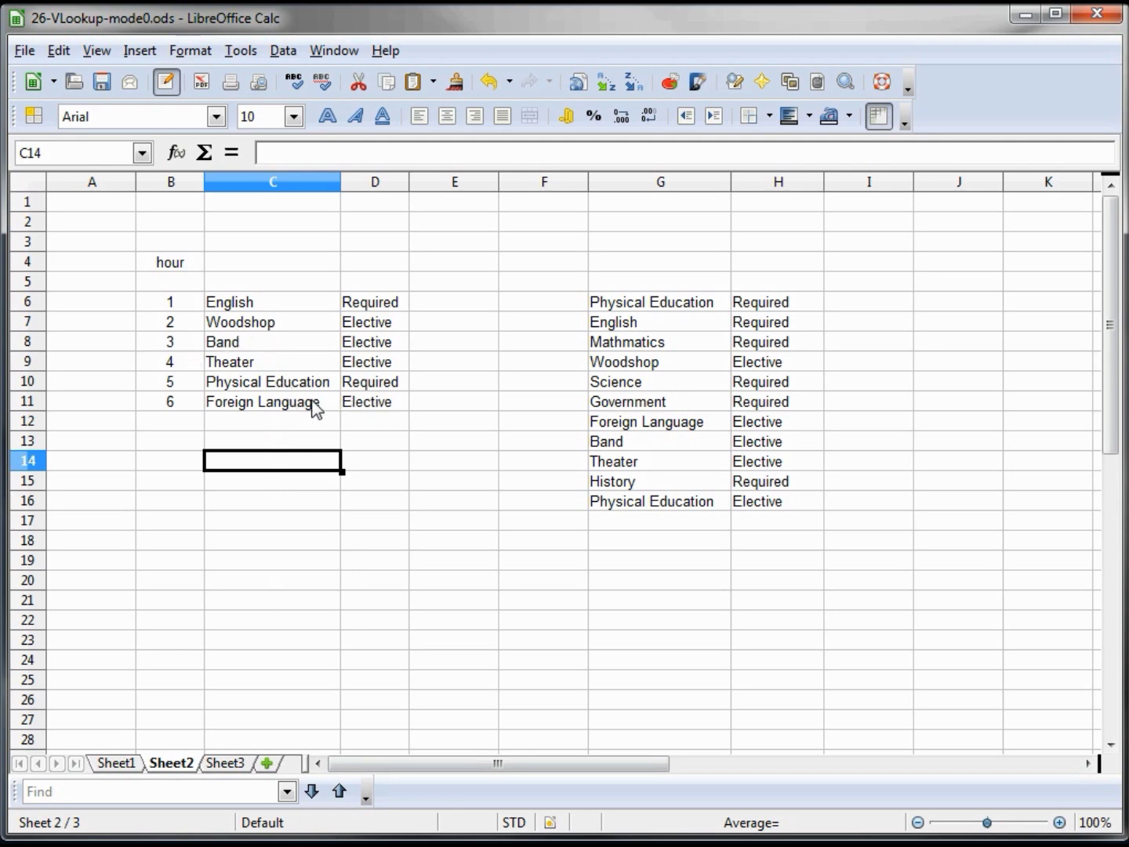
Switch C8 to Government and C9 to Science using their drop-downs
left_click(272, 342)
left_click(348, 343)
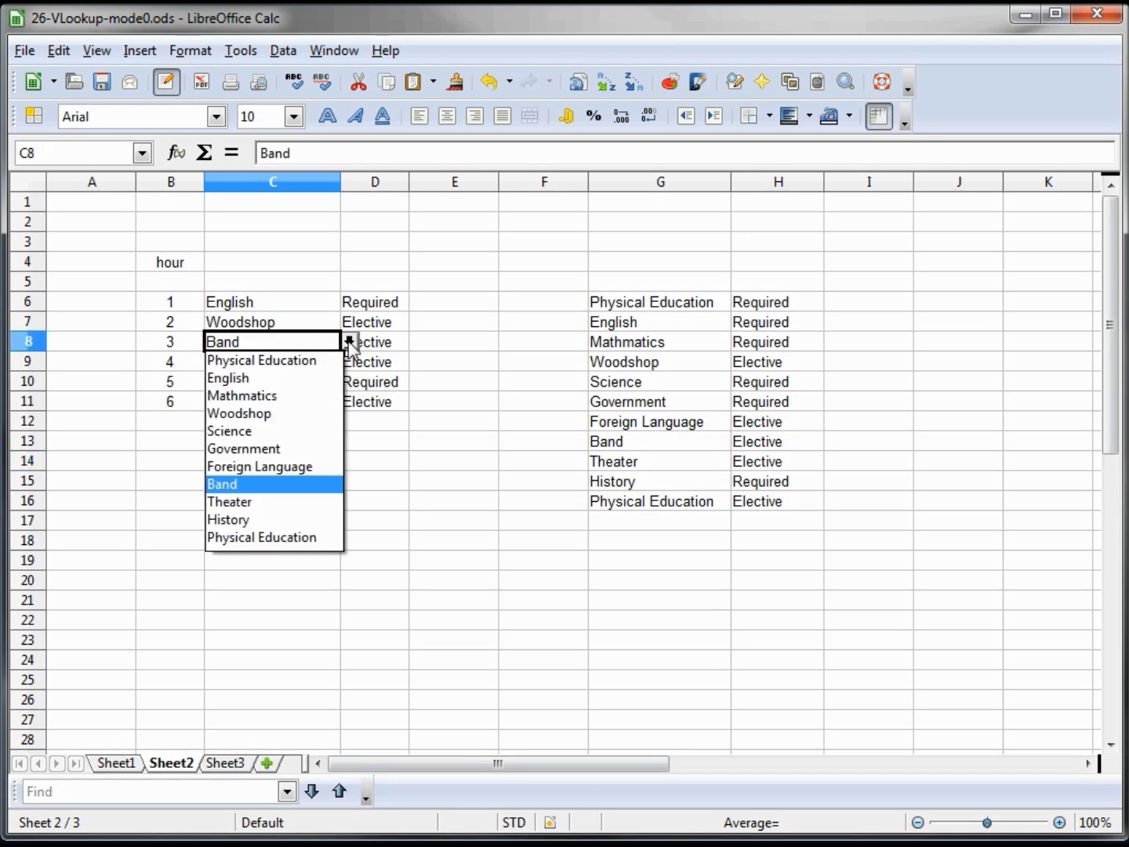
left_click(257, 448)
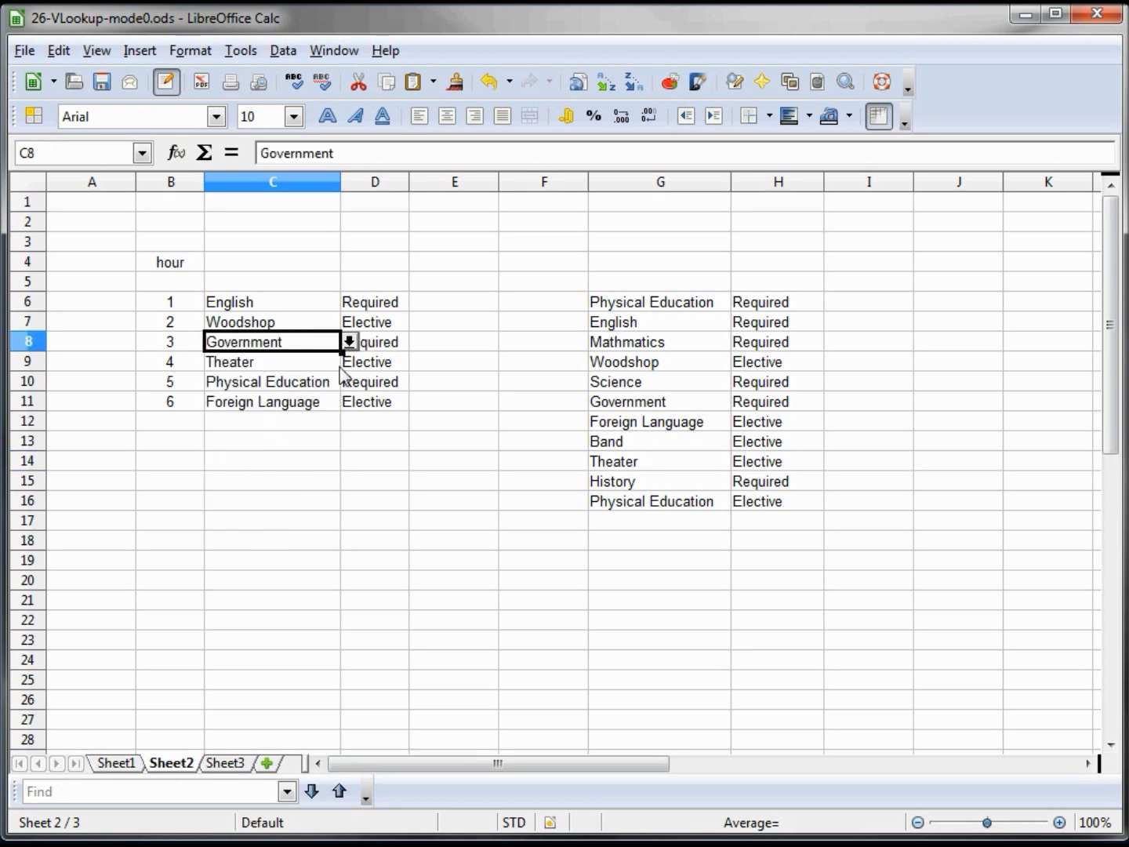
left_click(306, 364)
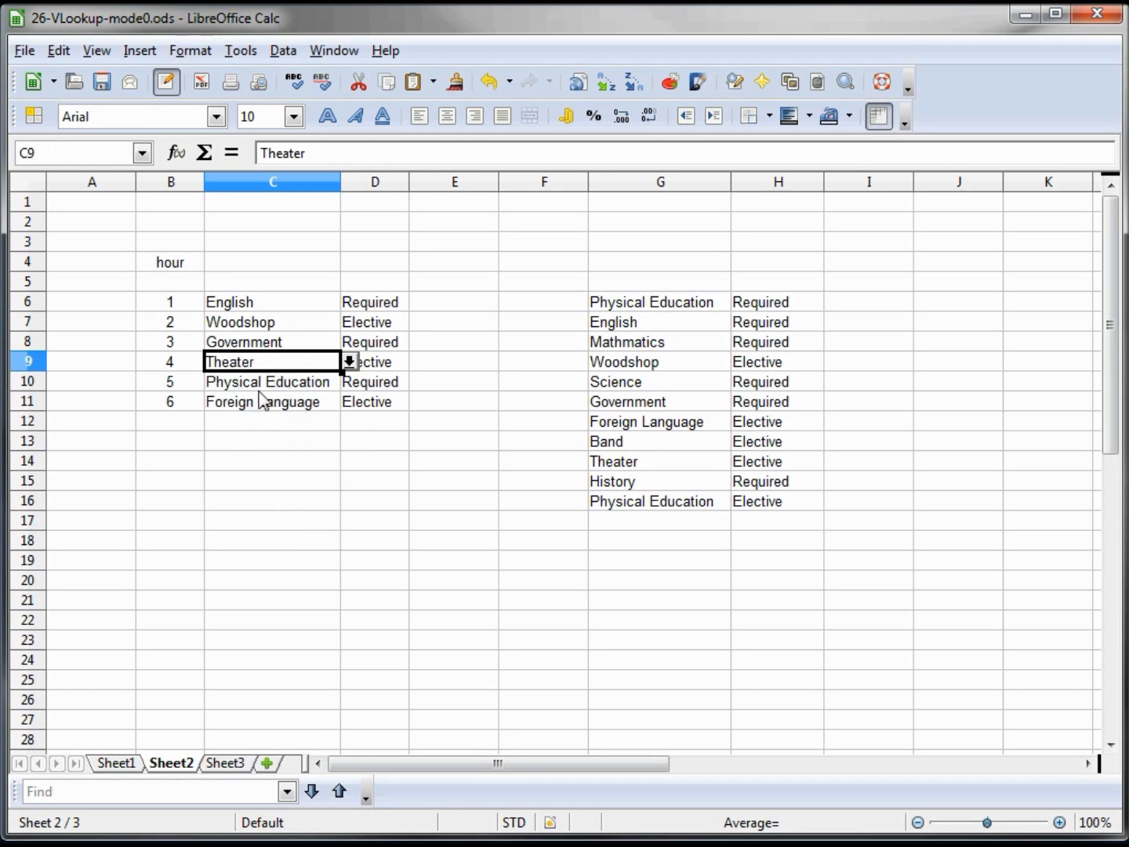
left_click(282, 406)
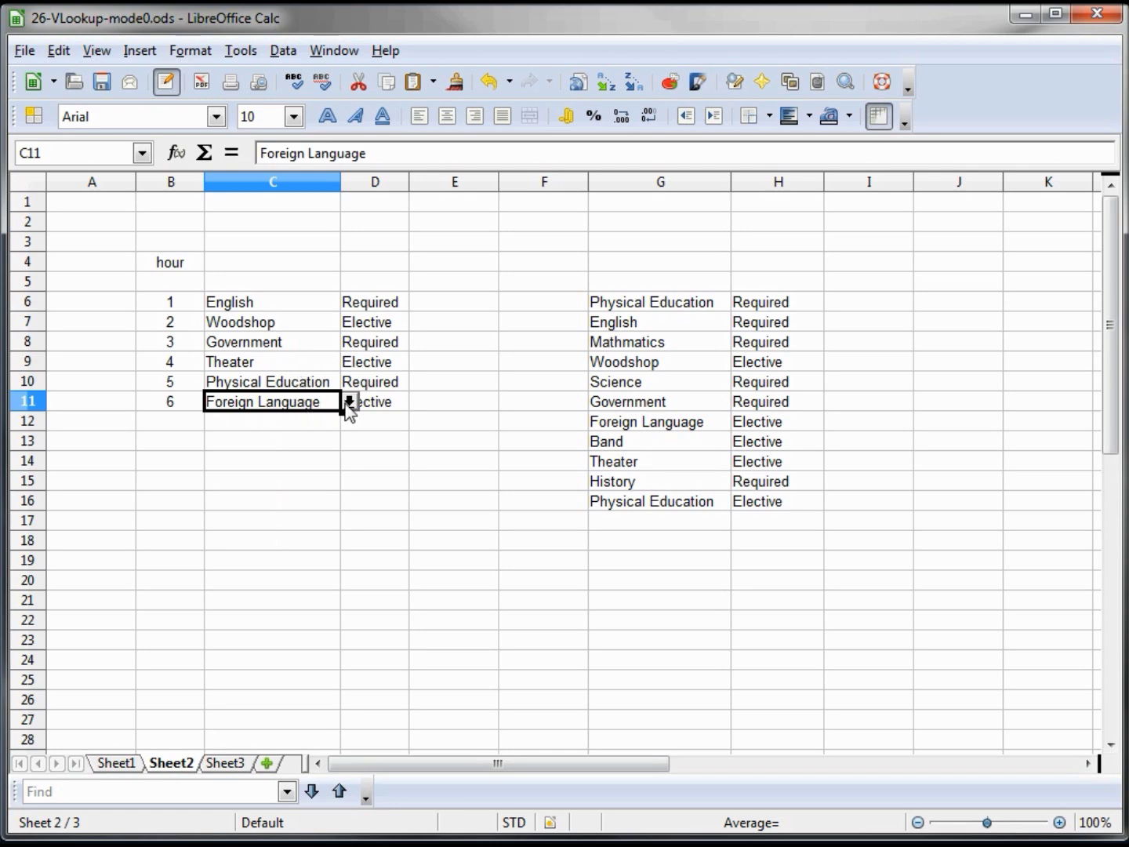
left_click(318, 369)
left_click(346, 364)
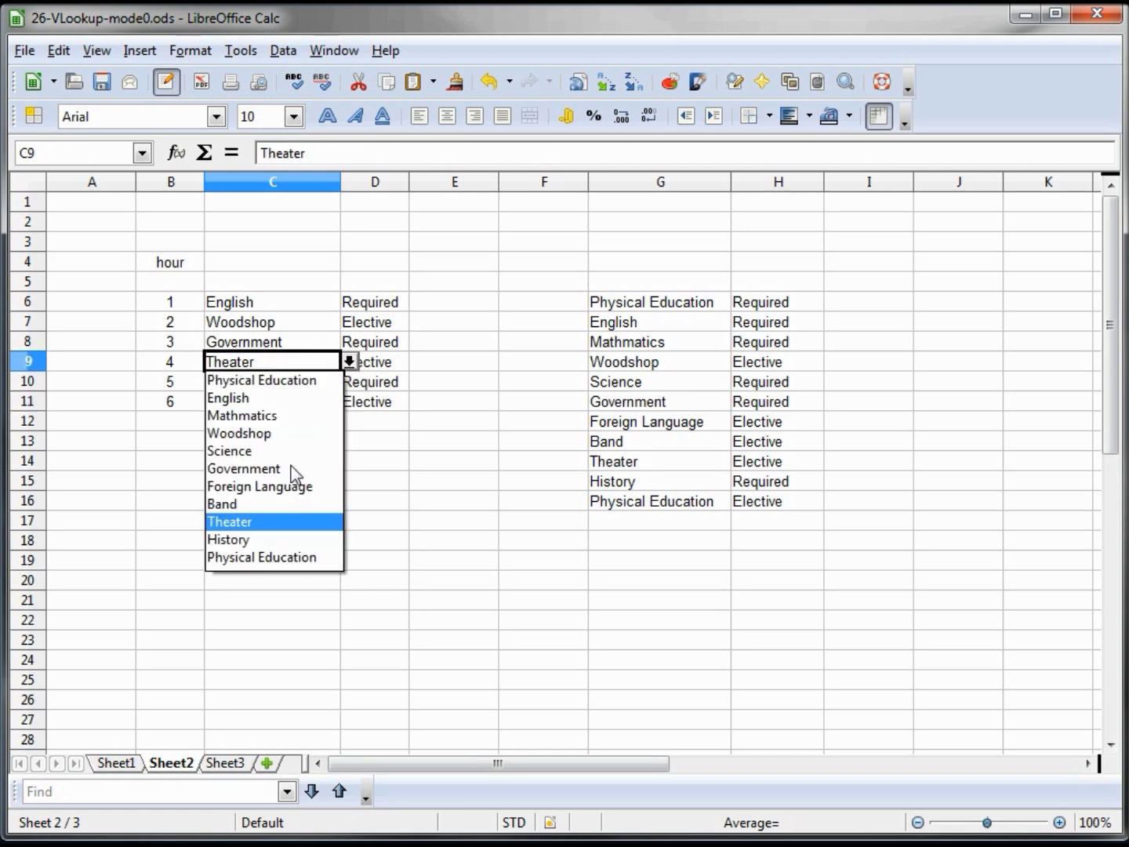
left_click(243, 454)
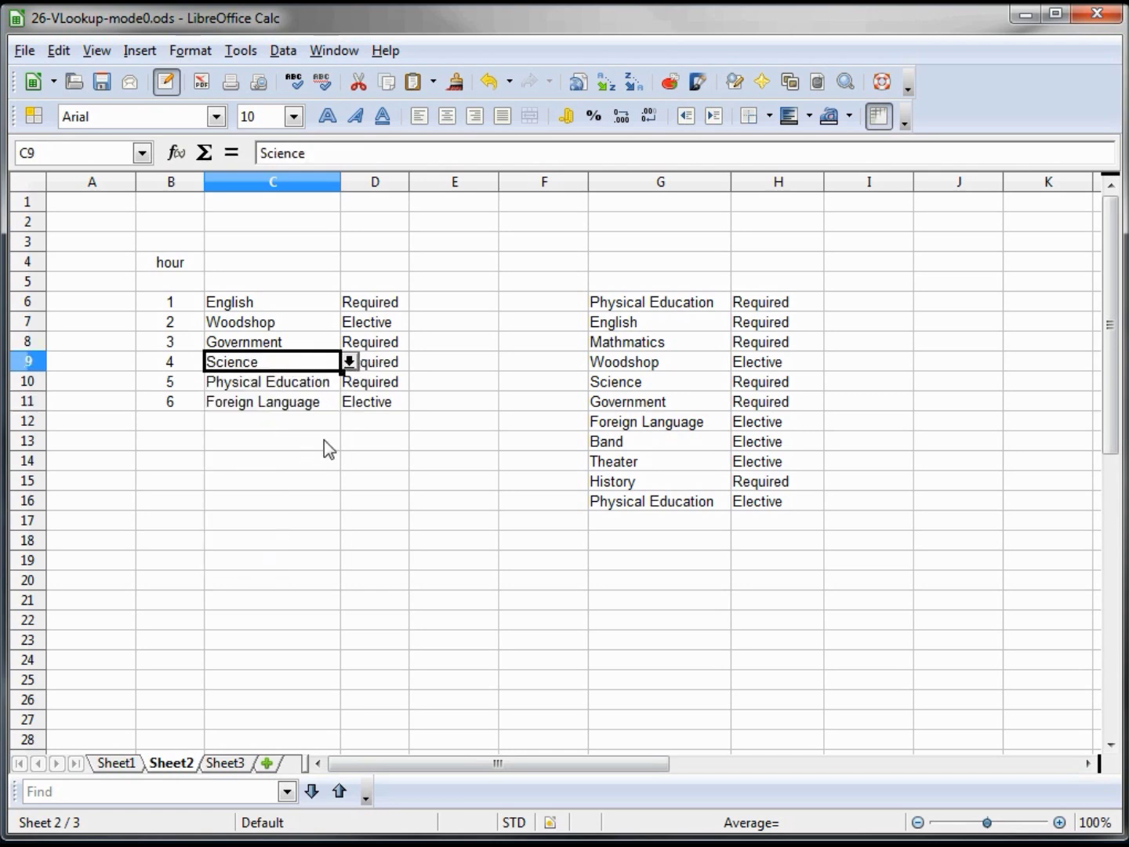
left_click(324, 440)
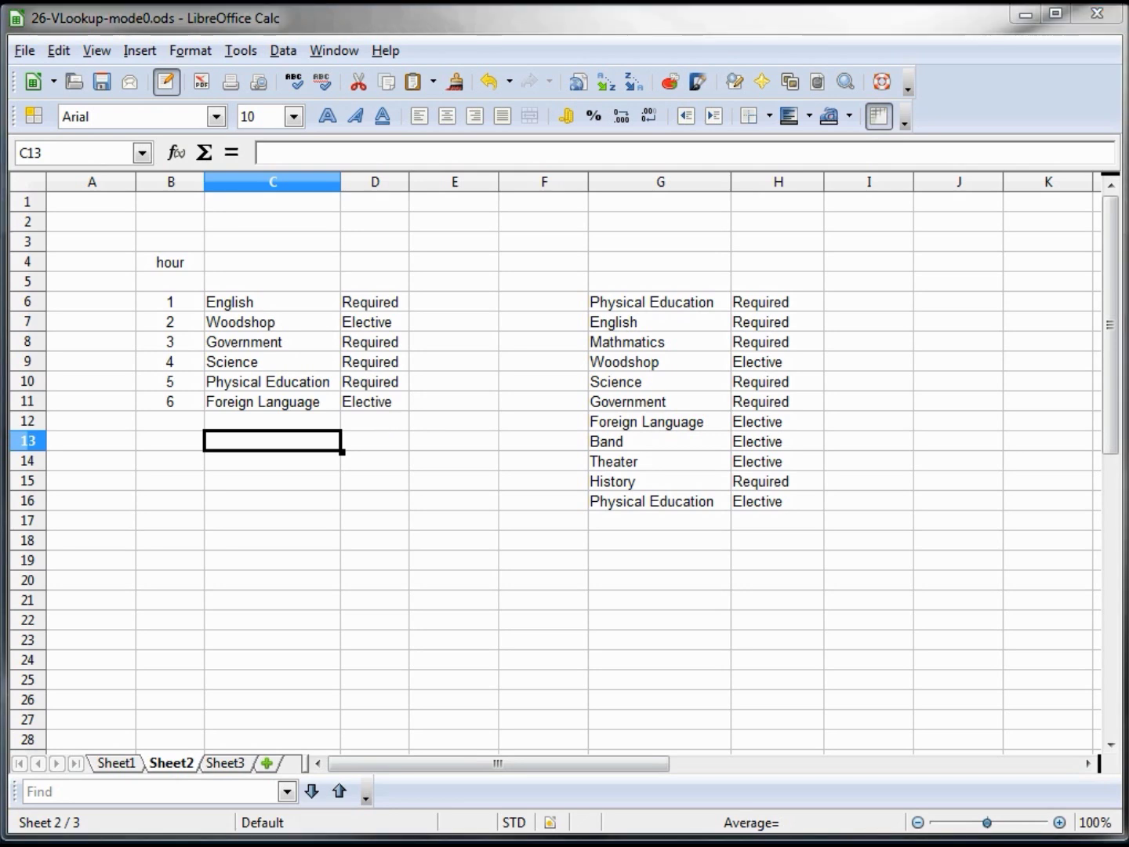
Open Insert > Names > Define and review Classes, GradingScale and RequiredElective ($Sheet2.$G$6:$H$16)
left_click(664, 305)
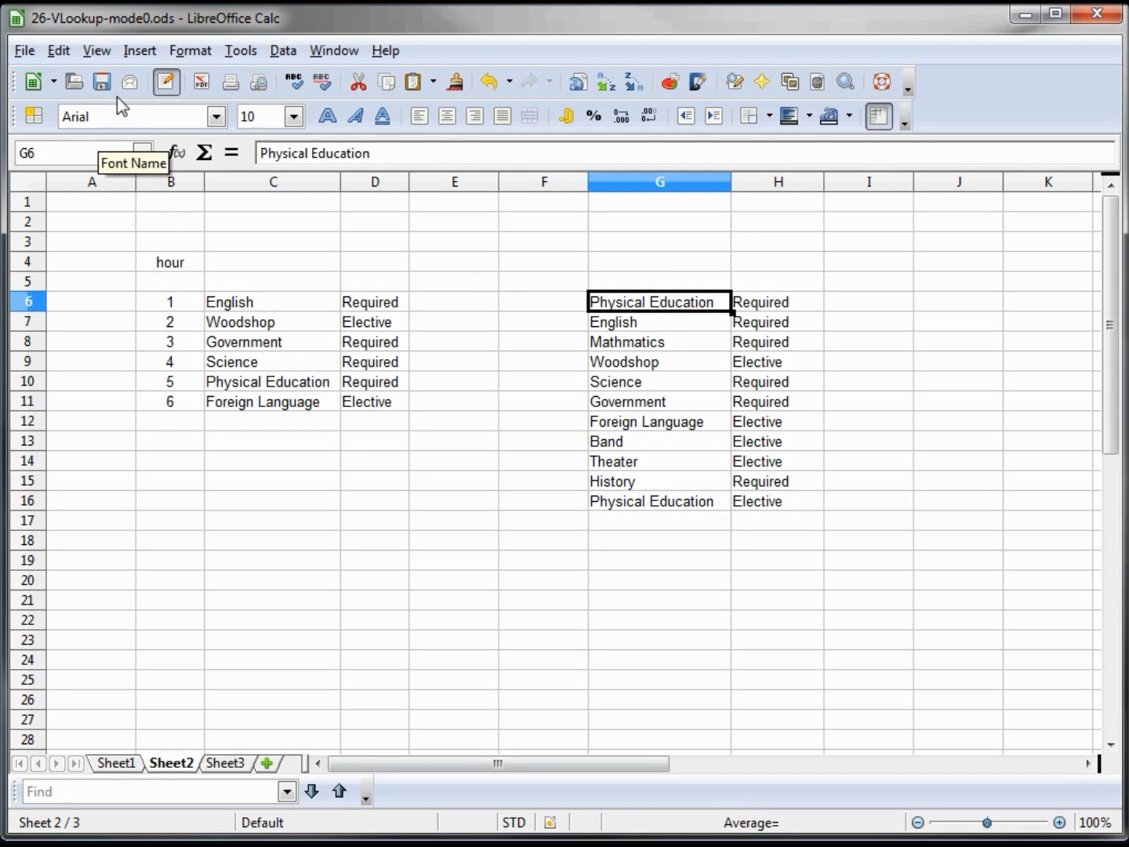
left_click(140, 53)
mouse_move(221, 385)
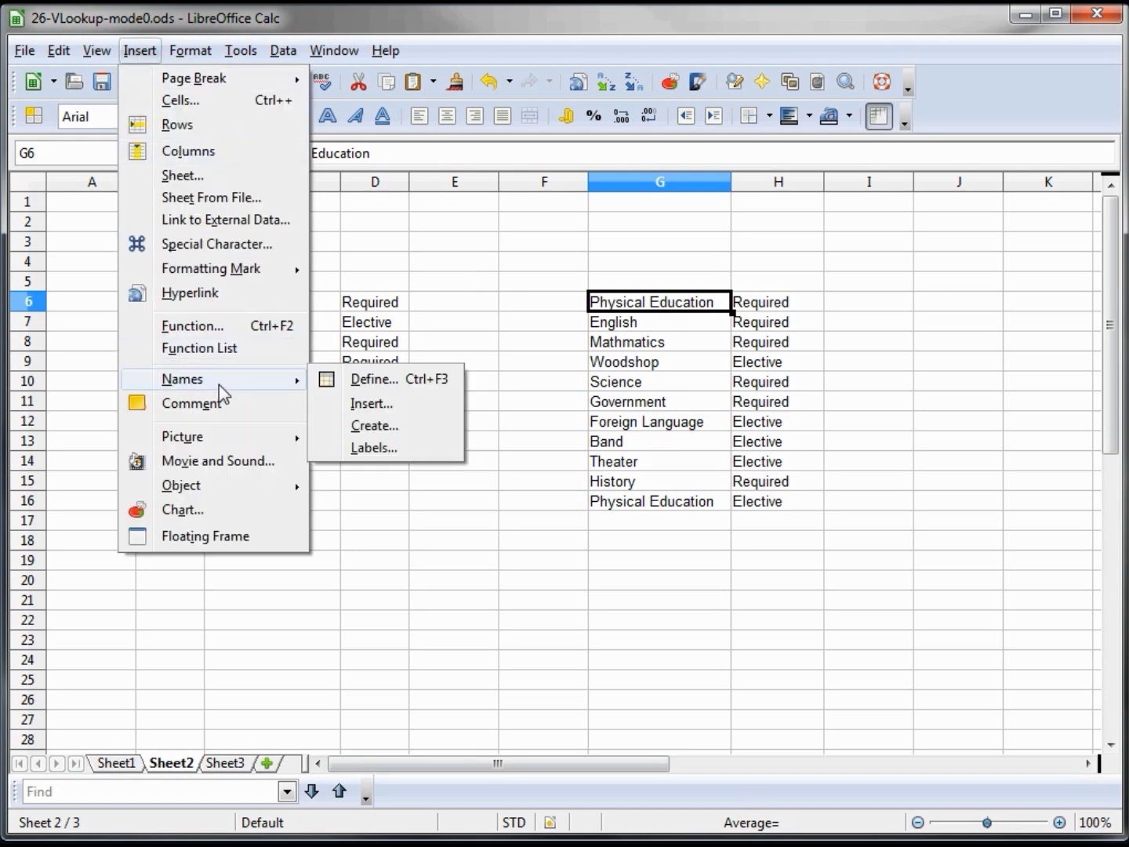
left_click(375, 381)
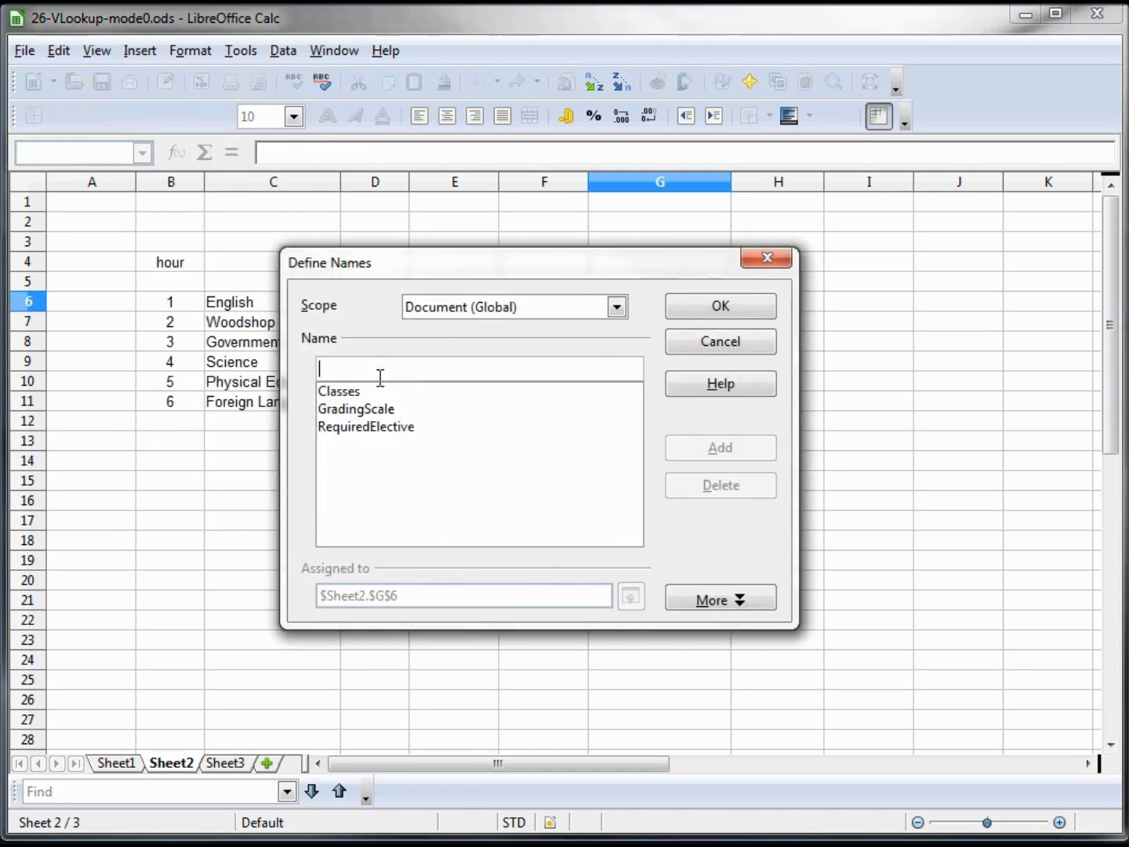
left_click(353, 392)
left_click(361, 409)
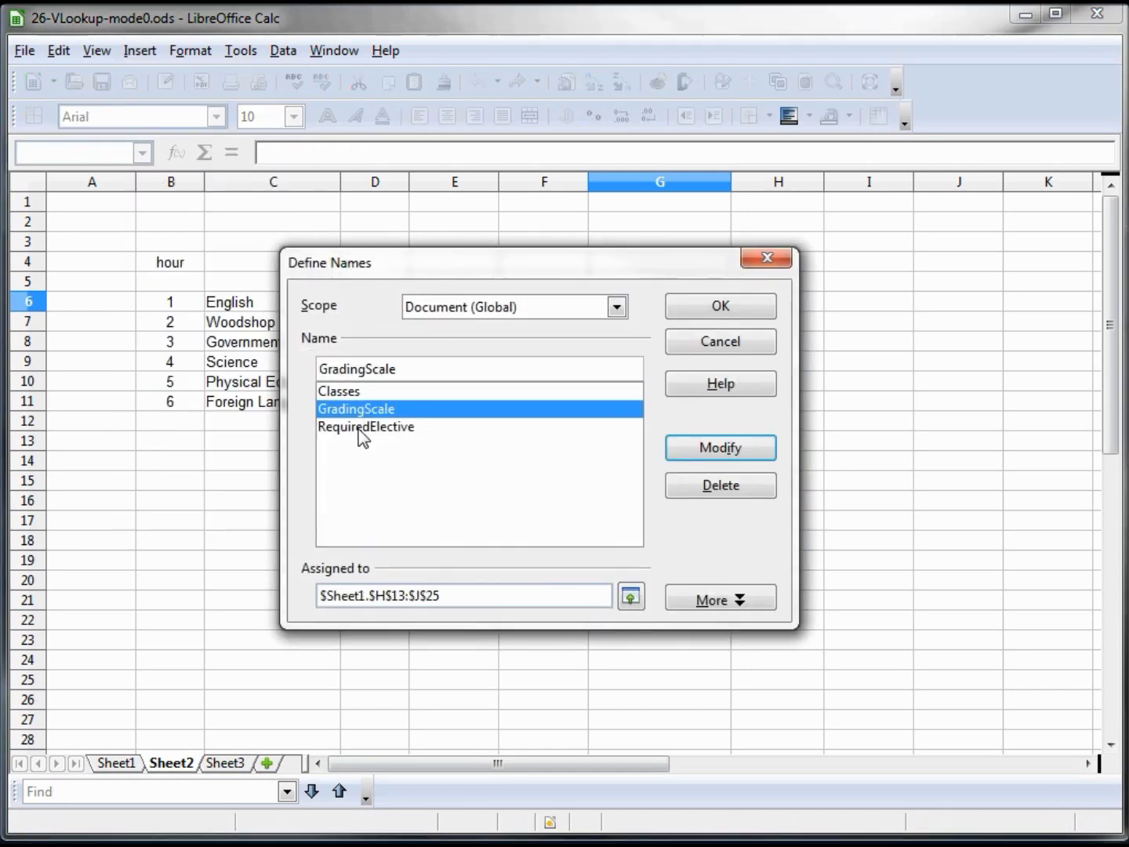
left_click(362, 432)
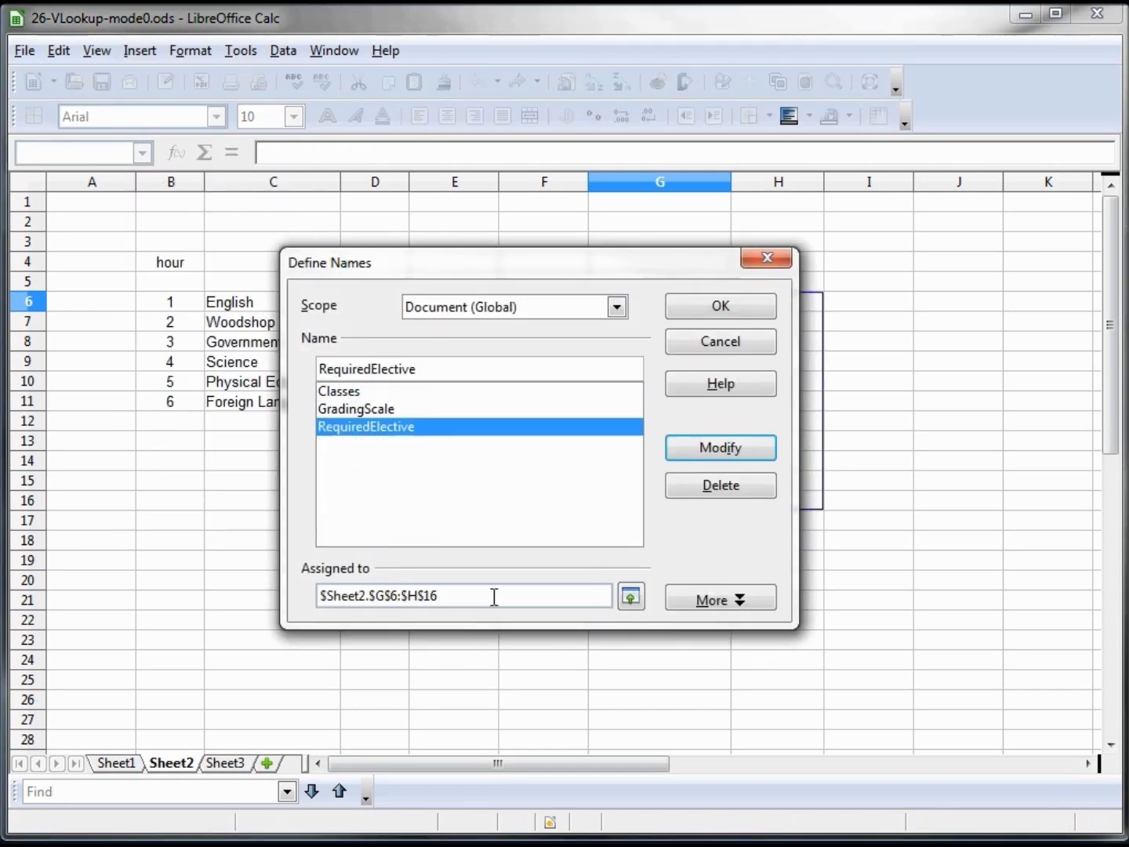